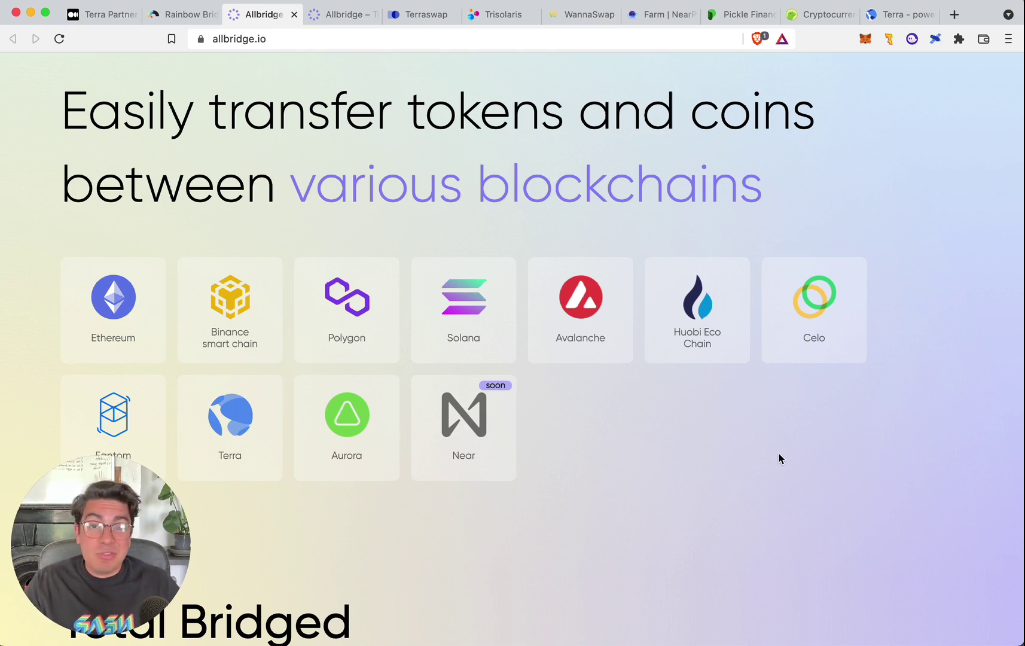
Step: Review Allbridge's total bridged, security and token info, then bring up the NearPad farms page
scroll(779, 458, down, 3)
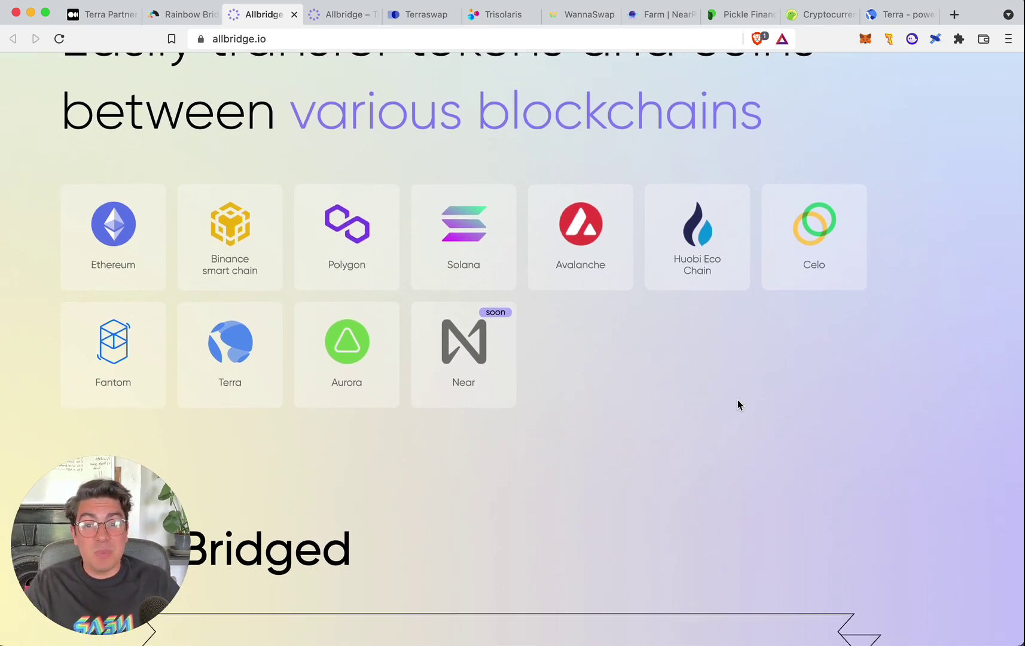
scroll(739, 404, down, 15)
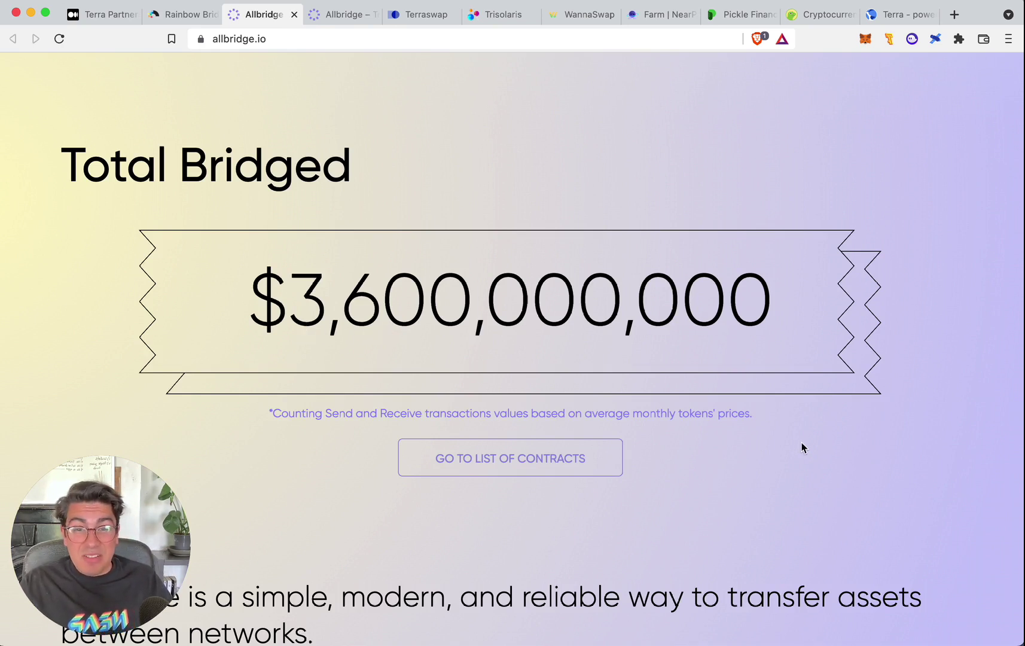
scroll(802, 447, down, 10)
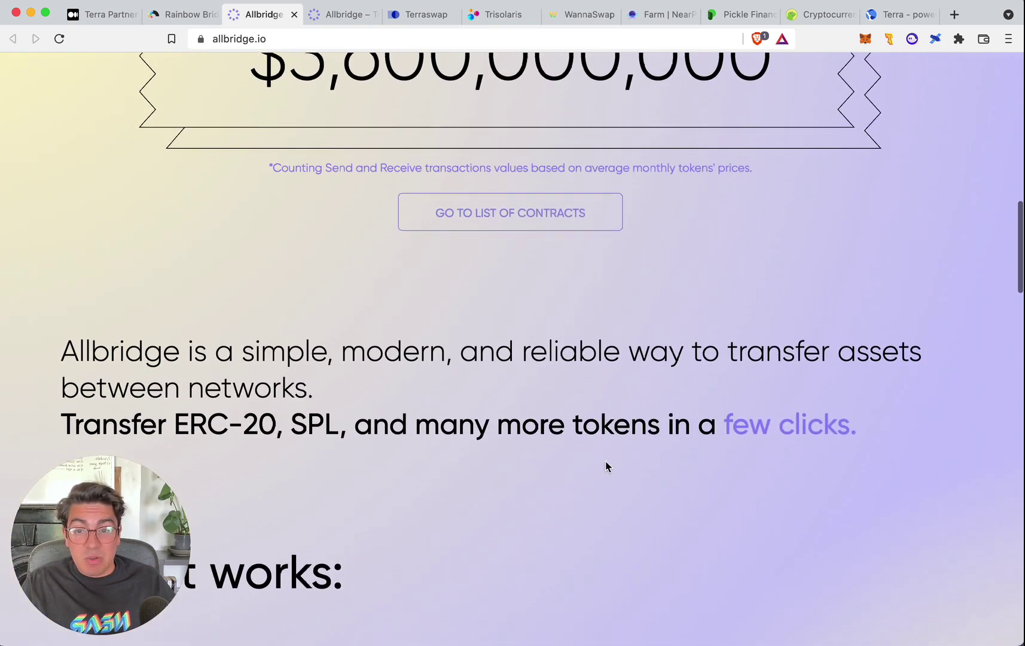
scroll(583, 466, down, 10)
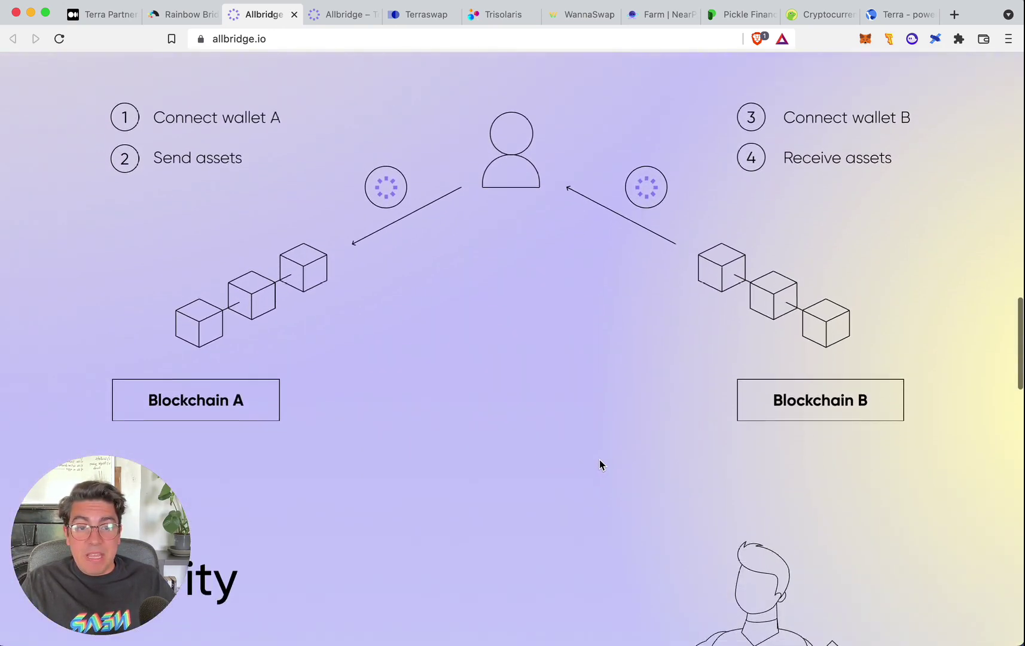
scroll(602, 462, down, 10)
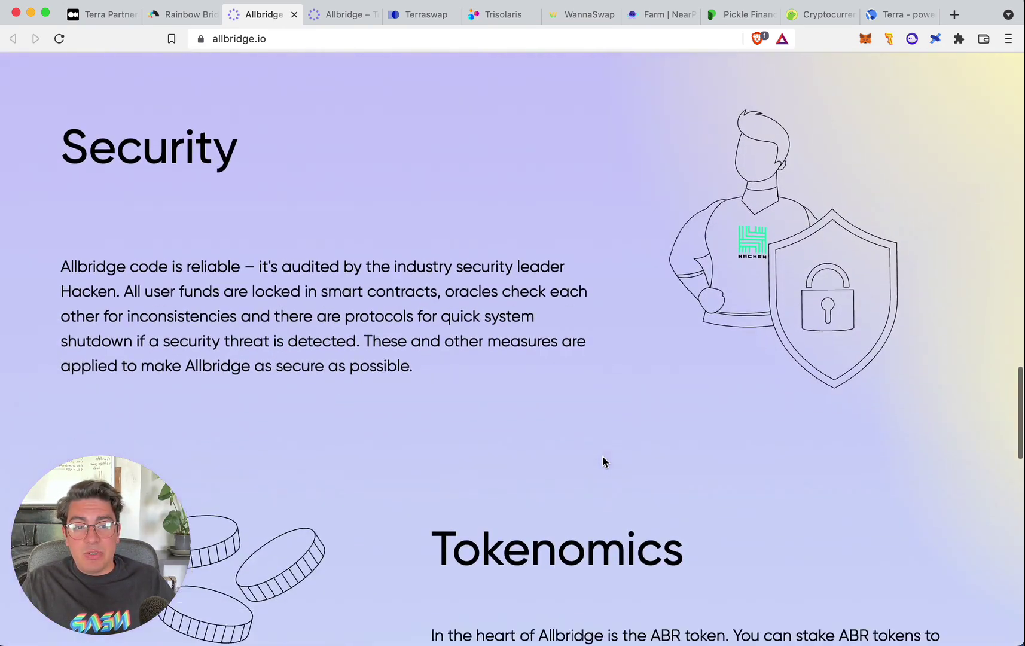
scroll(603, 458, down, 11)
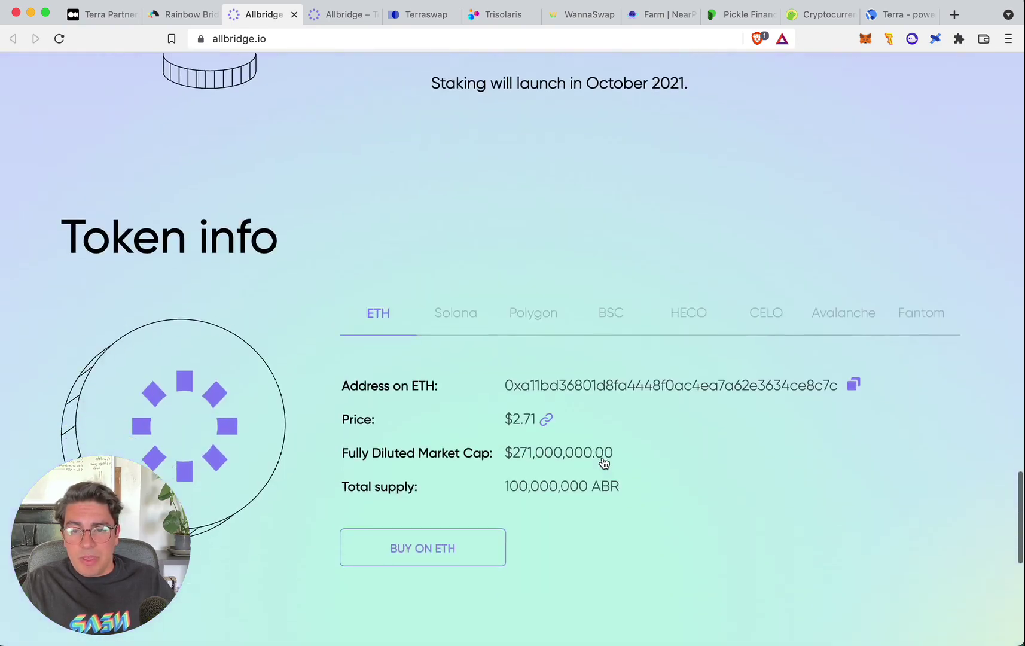
scroll(714, 478, up, 20)
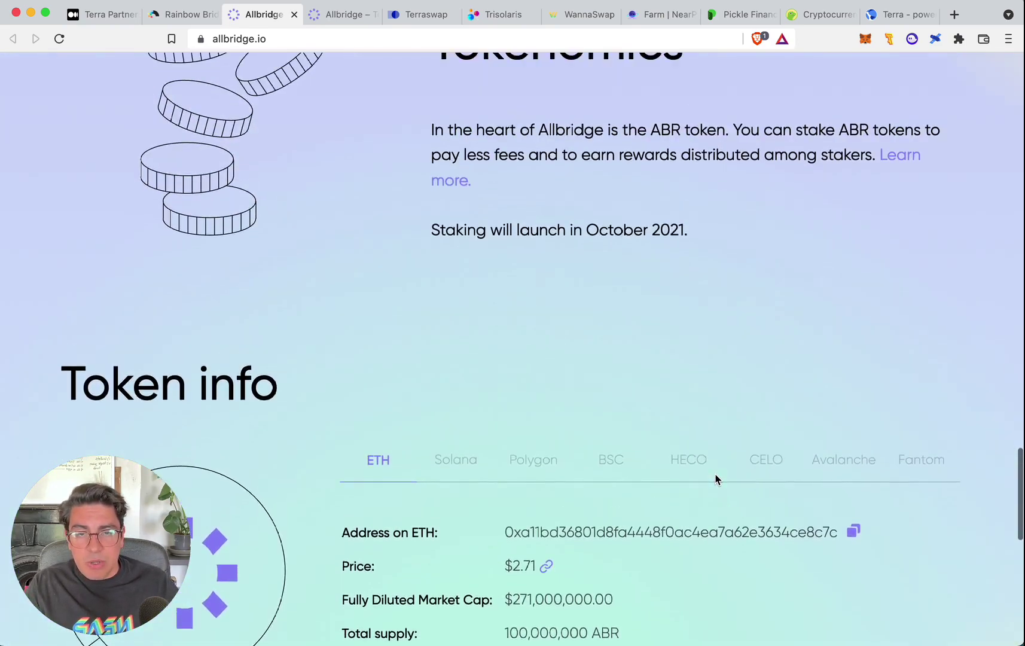
key(super+8)
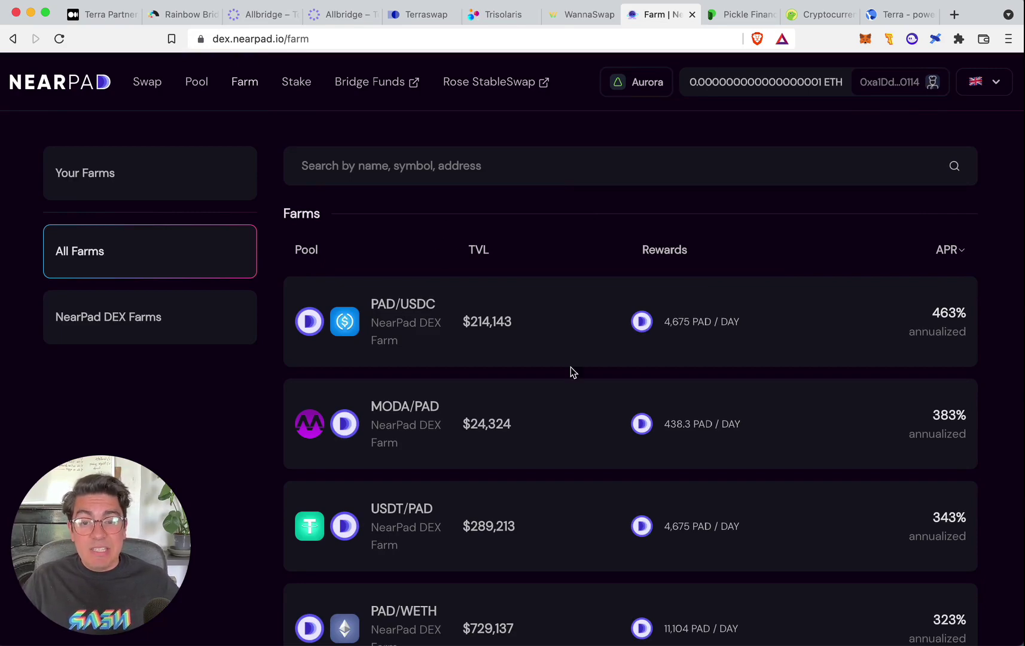
Step: Browse NearPad's farm list, then move to WannaSwap's wNEAR-to-atLUNA swap page
scroll(572, 371, down, 12)
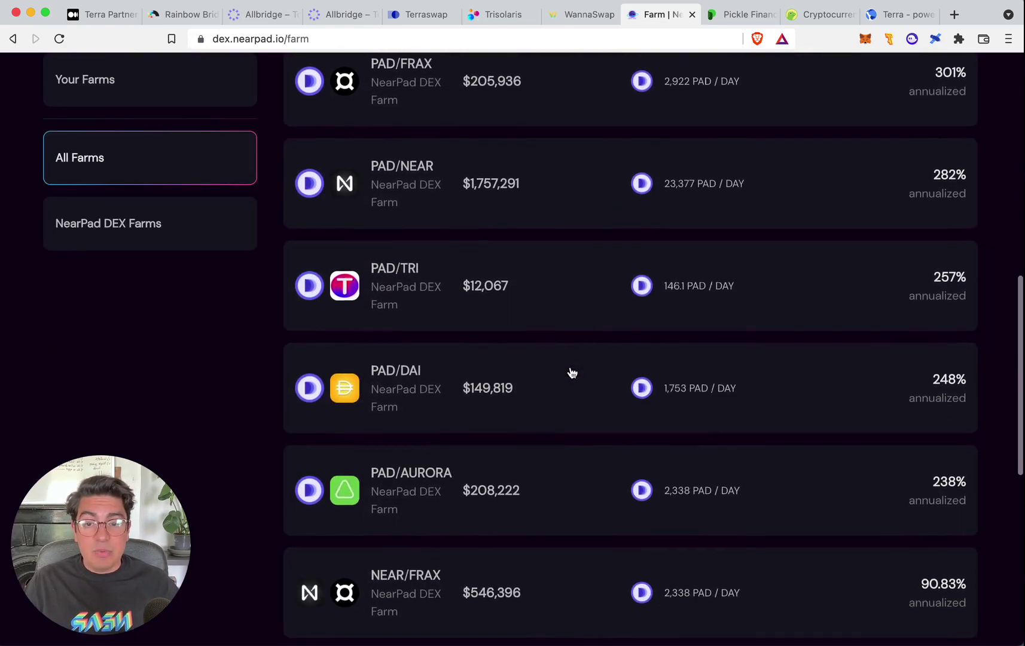
scroll(571, 370, up, 13)
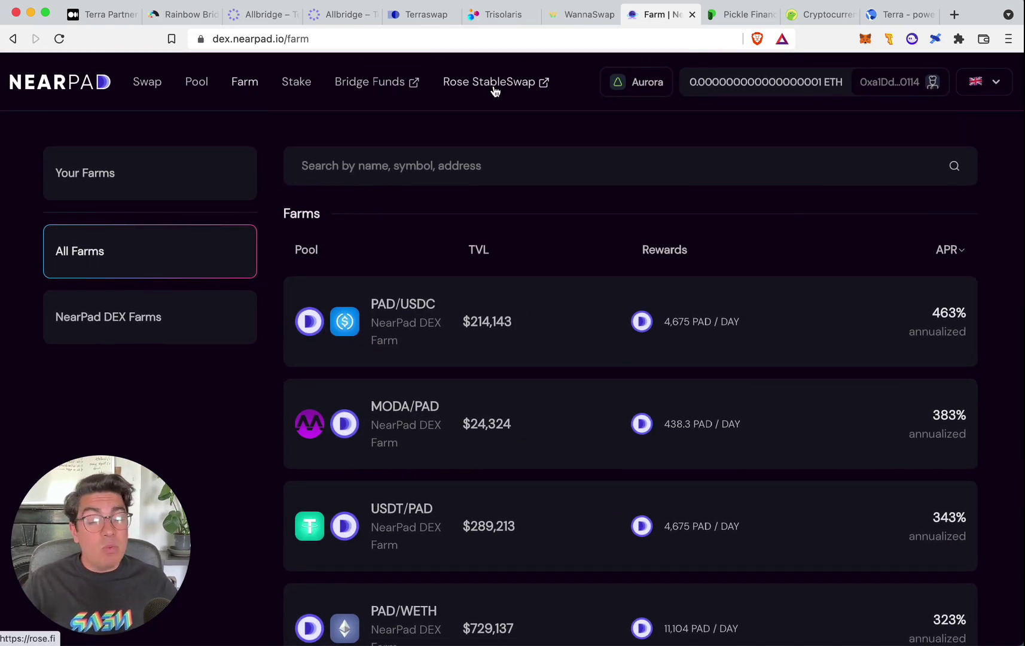
click(583, 14)
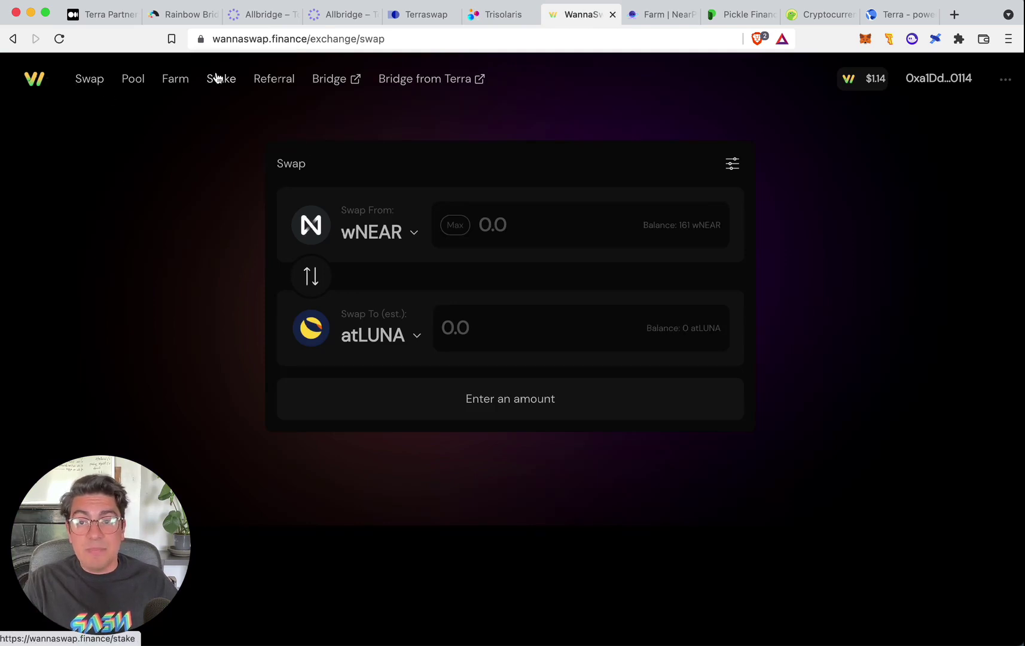
Step: Show WannaSwap's farms and scroll to the atLUNA/wNEAR (474.32%) and atUST/wNEAR (206.49%) pools
click(188, 82)
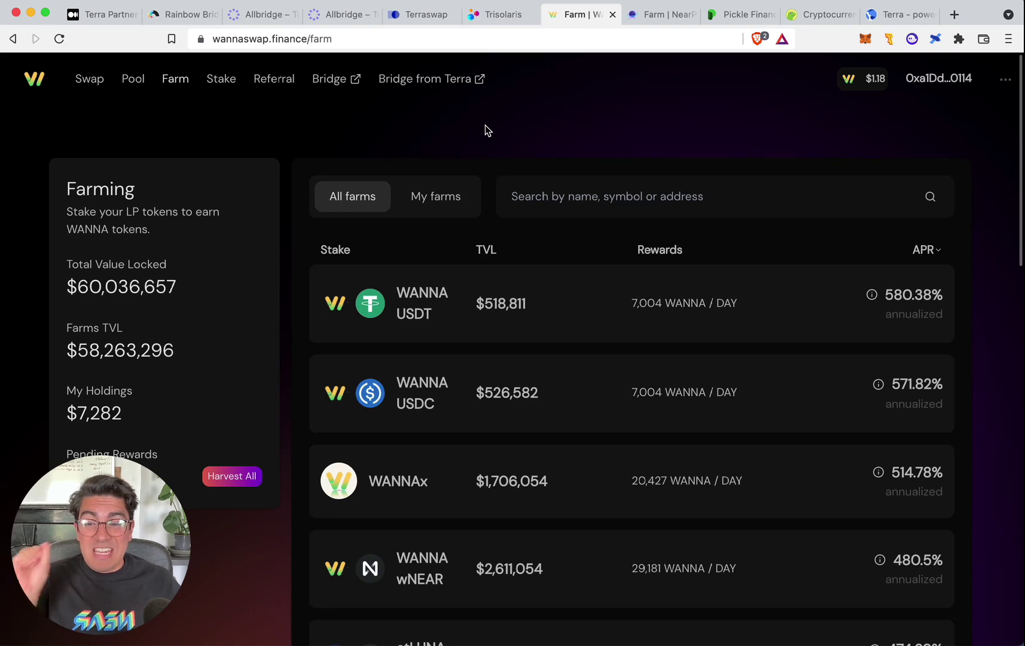
drag(165, 538, 170, 464)
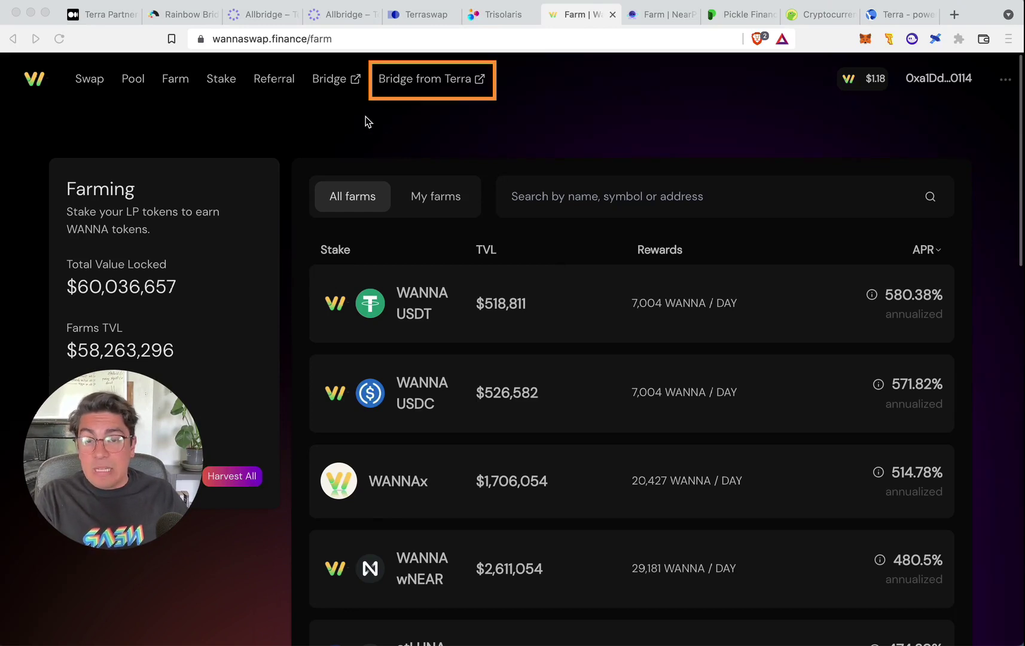
click(426, 91)
click(426, 80)
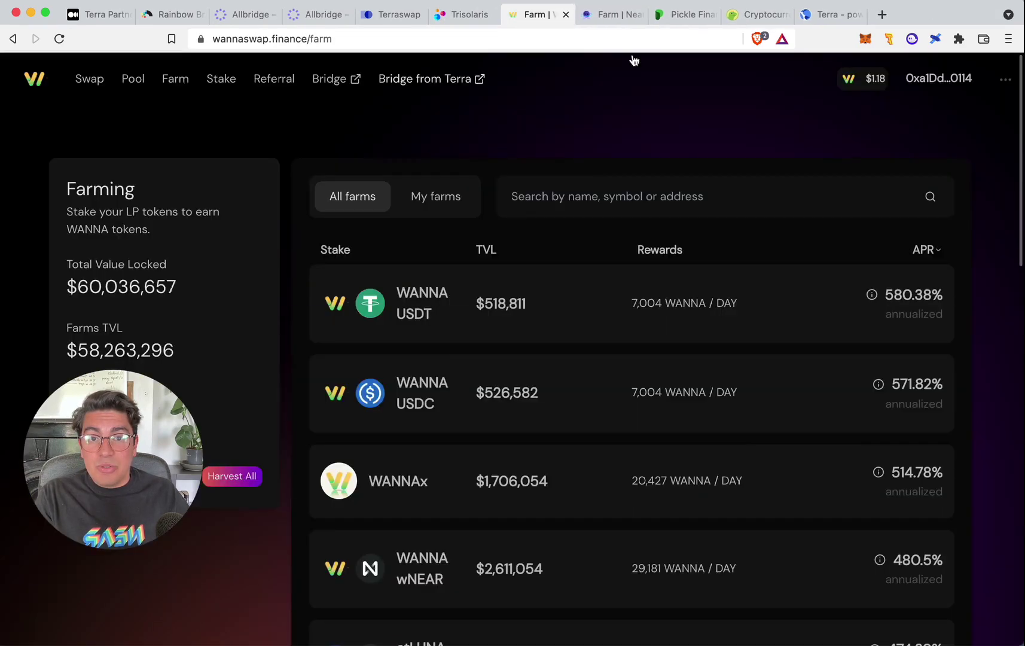
click(638, 15)
scroll(529, 292, down, 5)
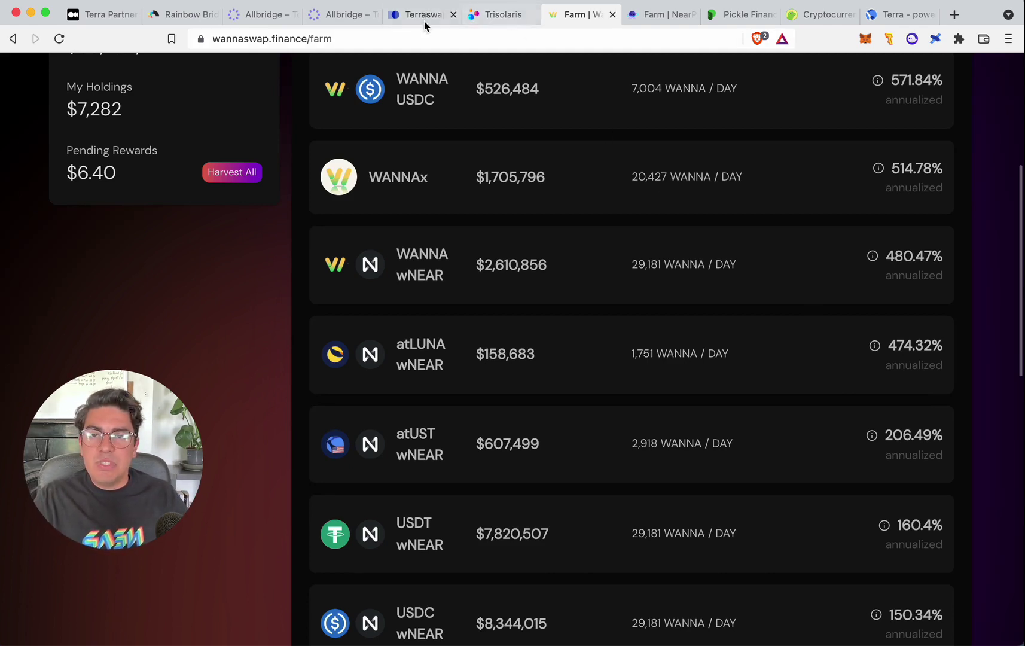
Step: Check the WannaSwap farms again, then settle on Allbridge's bridge page at Choose blockchain and asset
click(332, 17)
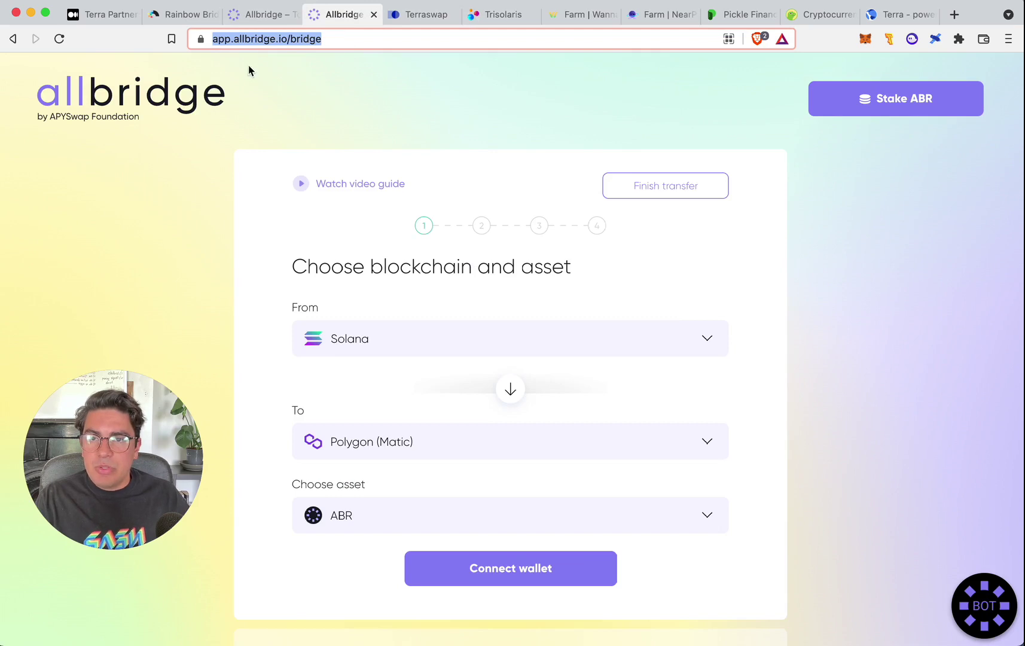
click(256, 18)
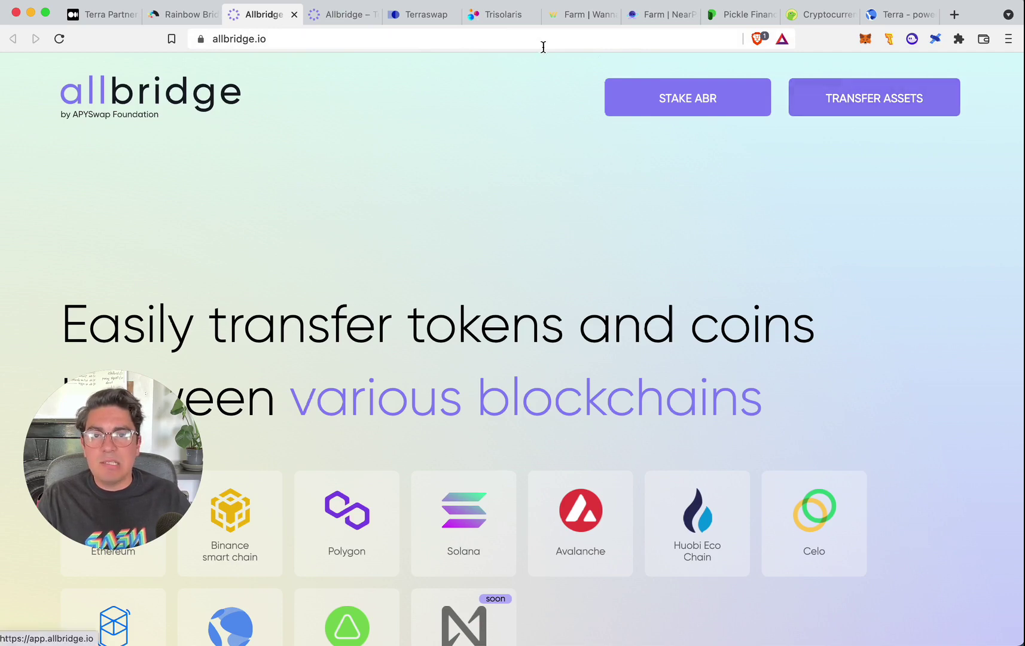
click(577, 18)
scroll(474, 184, up, 1)
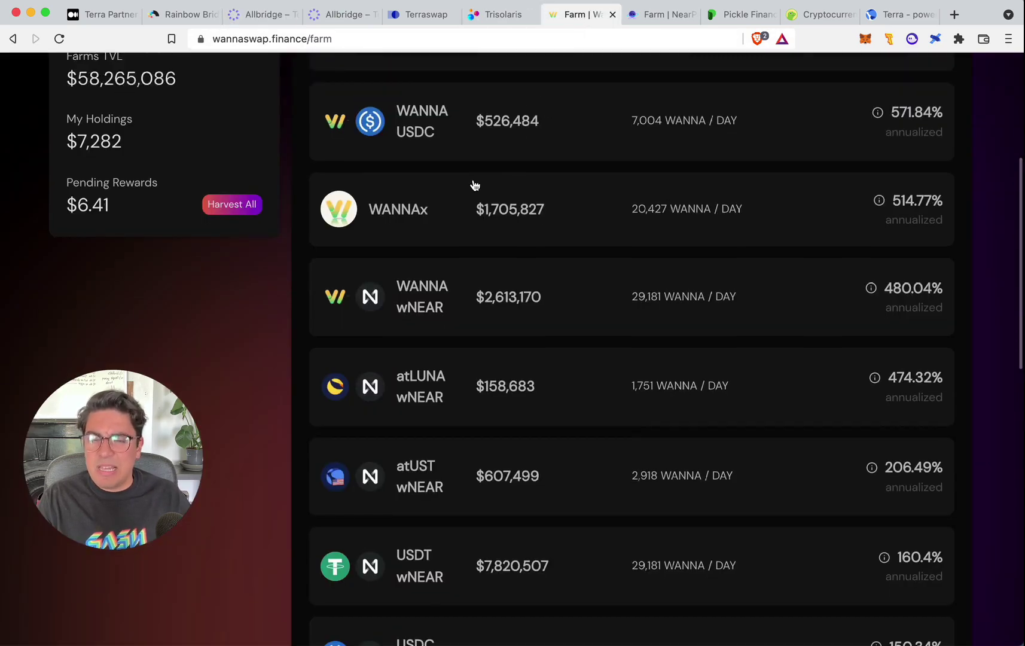
scroll(475, 174, up, 5)
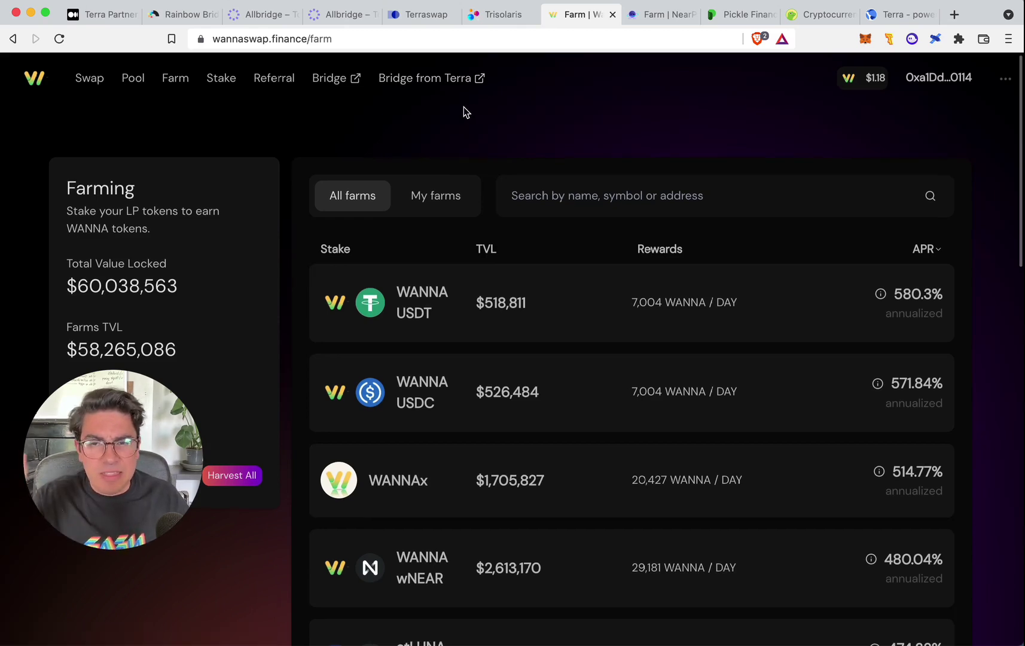
click(345, 12)
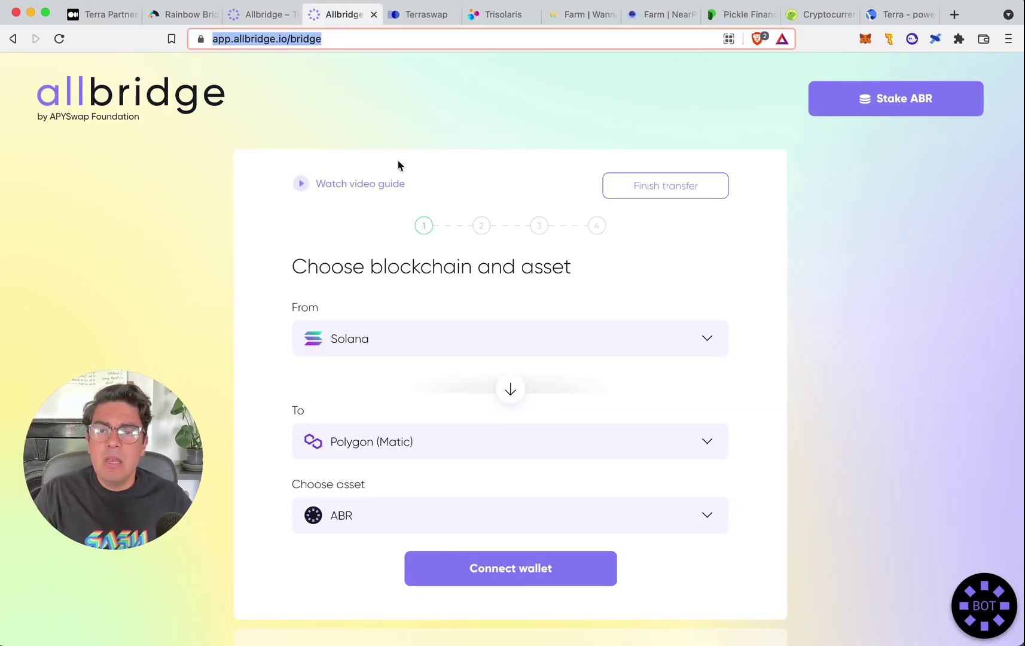
Step: Set the bridge route from Terra to AURORA
click(618, 336)
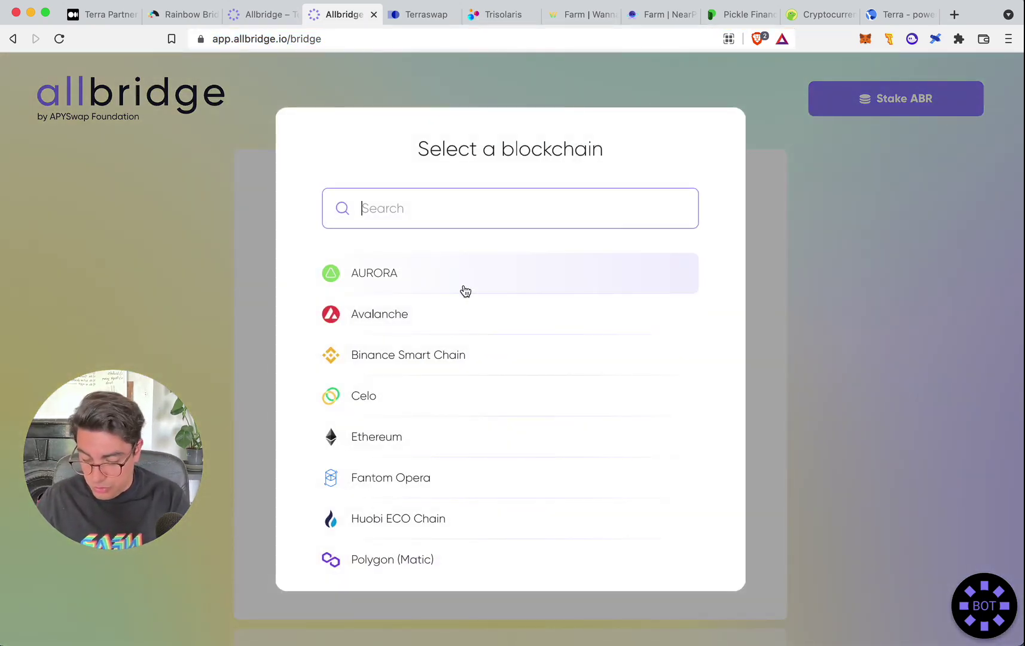
text(ter)
click(359, 418)
click(404, 328)
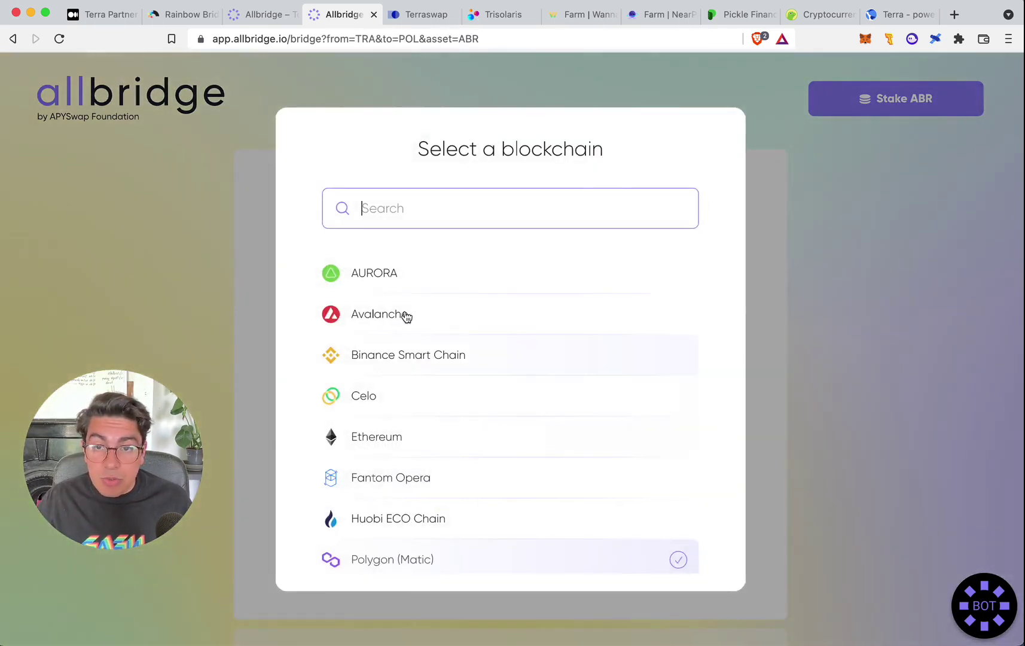
click(412, 275)
scroll(714, 402, down, 3)
Step: Choose Luna as the asset and connect the Terra Station wallet
click(696, 389)
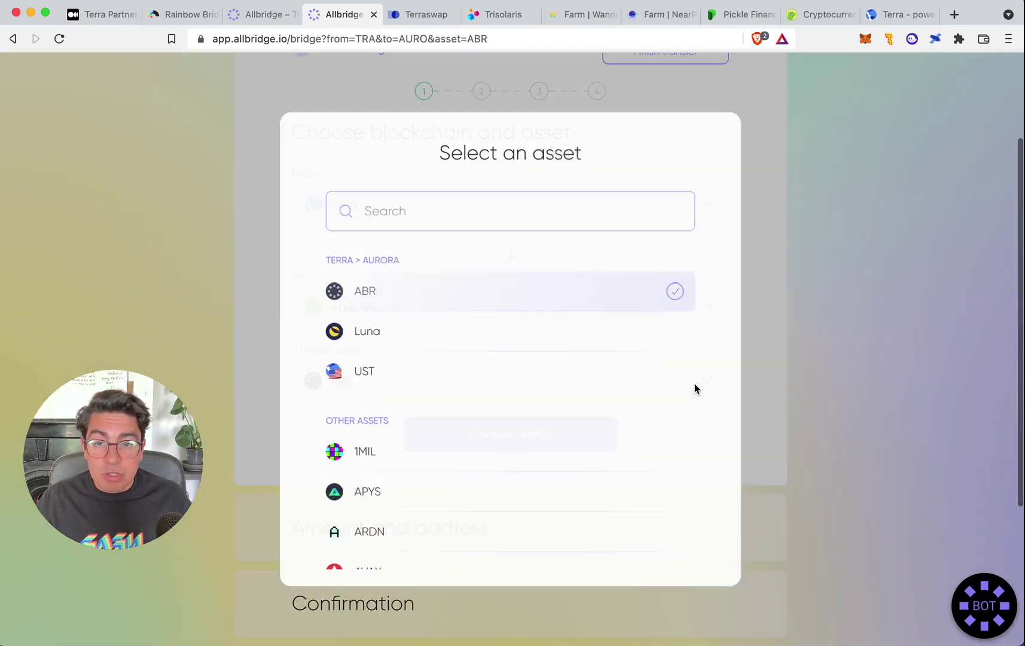
click(397, 331)
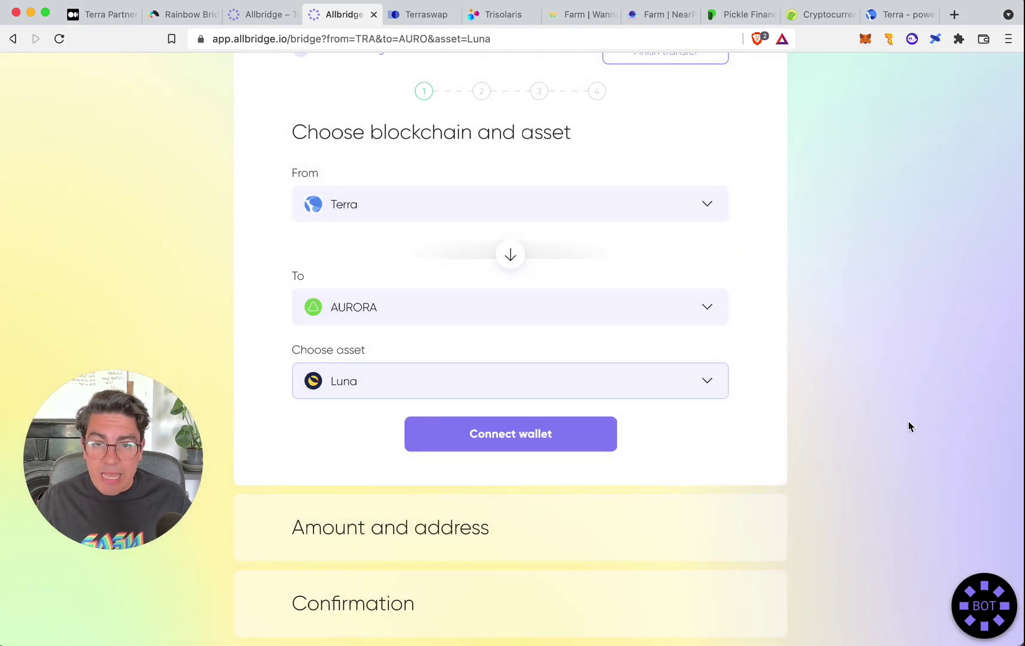
scroll(903, 427, up, 3)
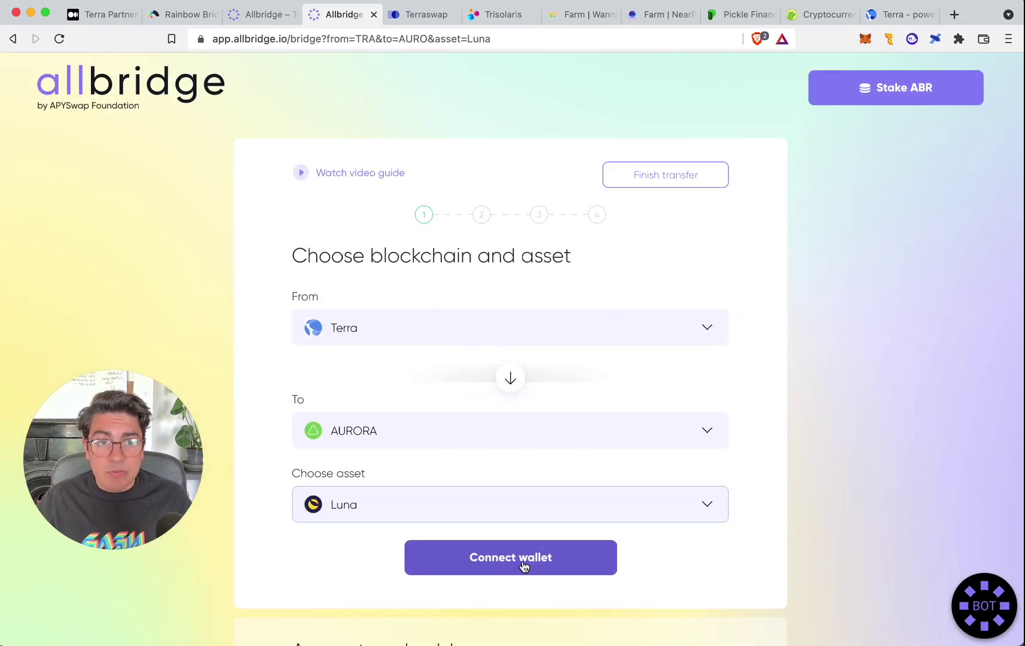
click(524, 566)
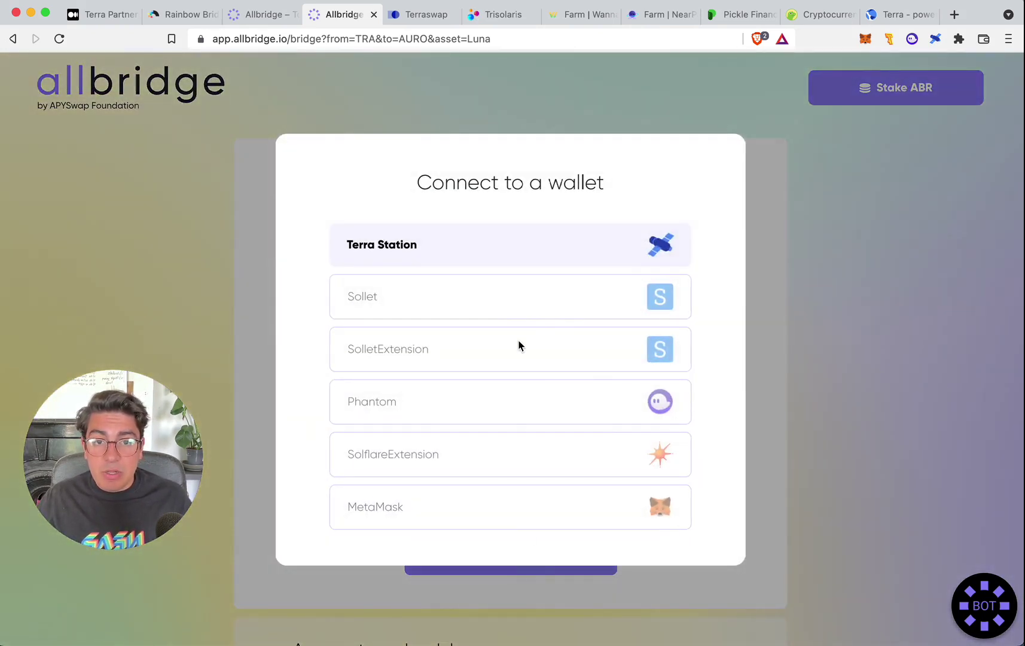
click(662, 249)
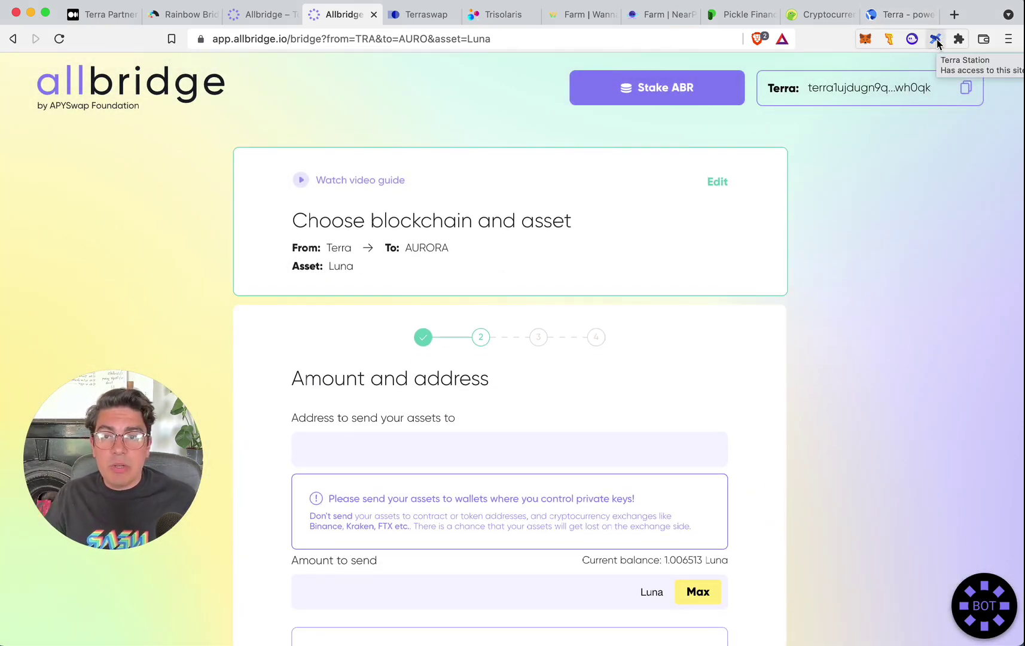
click(935, 40)
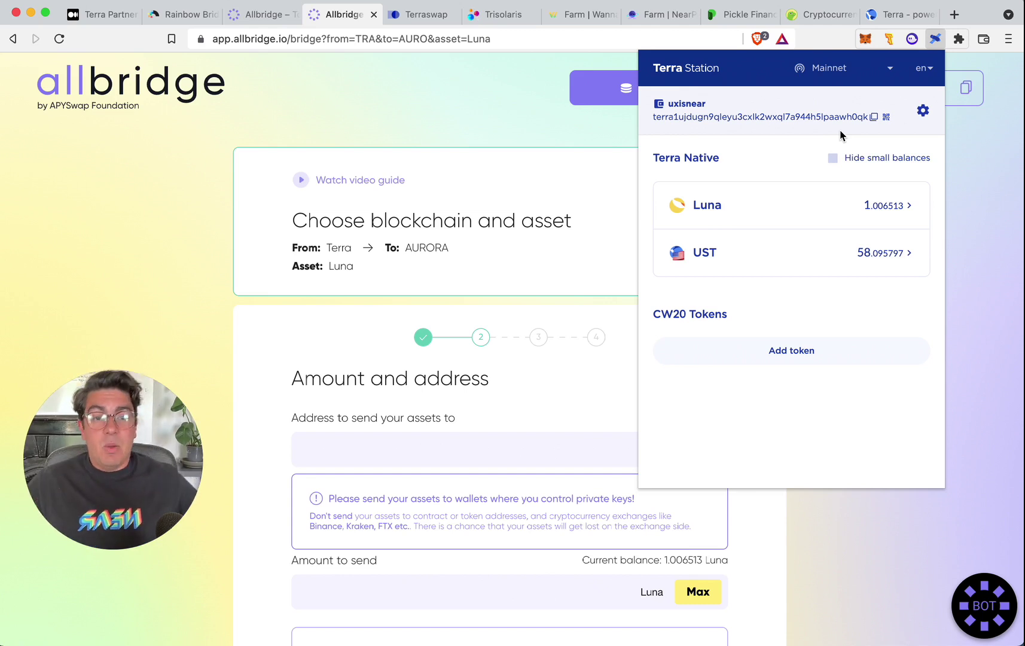
click(936, 39)
scroll(867, 83, up, 1)
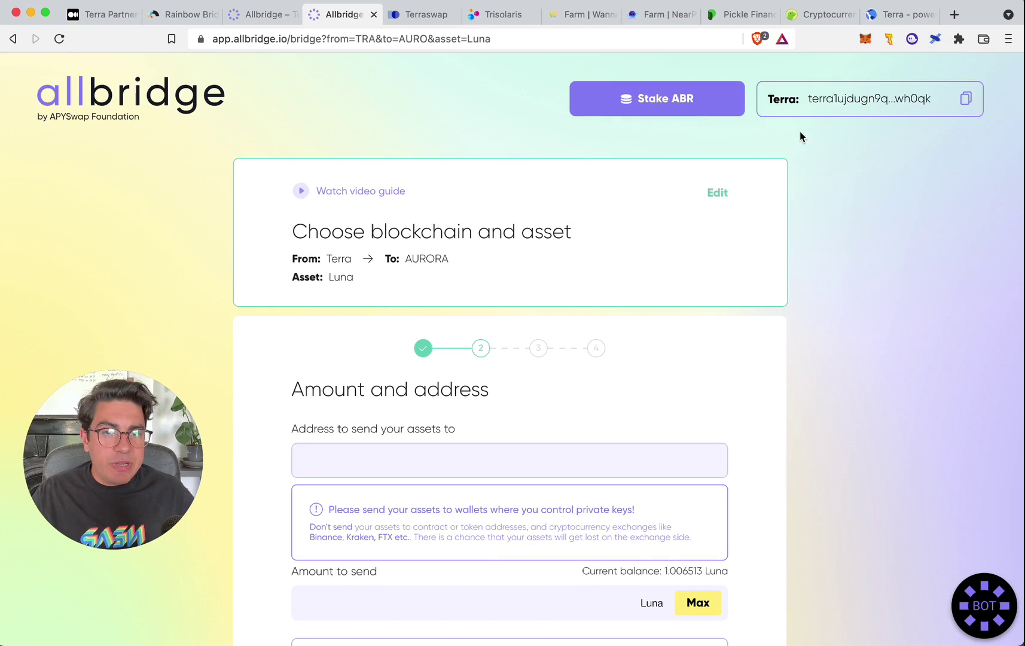
click(934, 39)
click(934, 39)
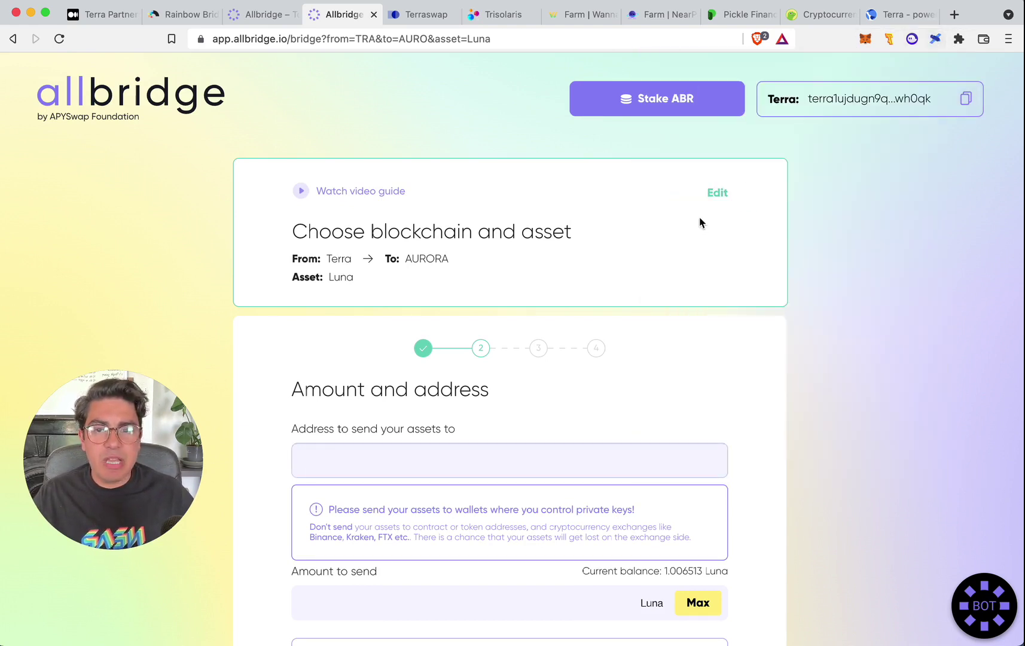
scroll(562, 240, down, 4)
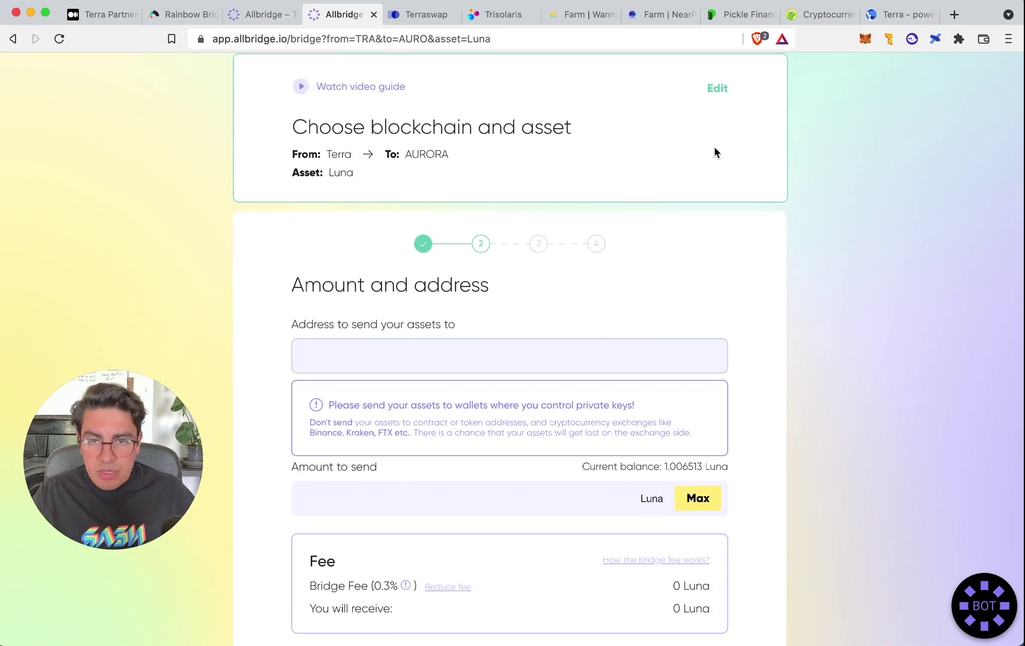
Step: Copy the Aurora address from MetaMask and paste it as the recipient address
click(864, 40)
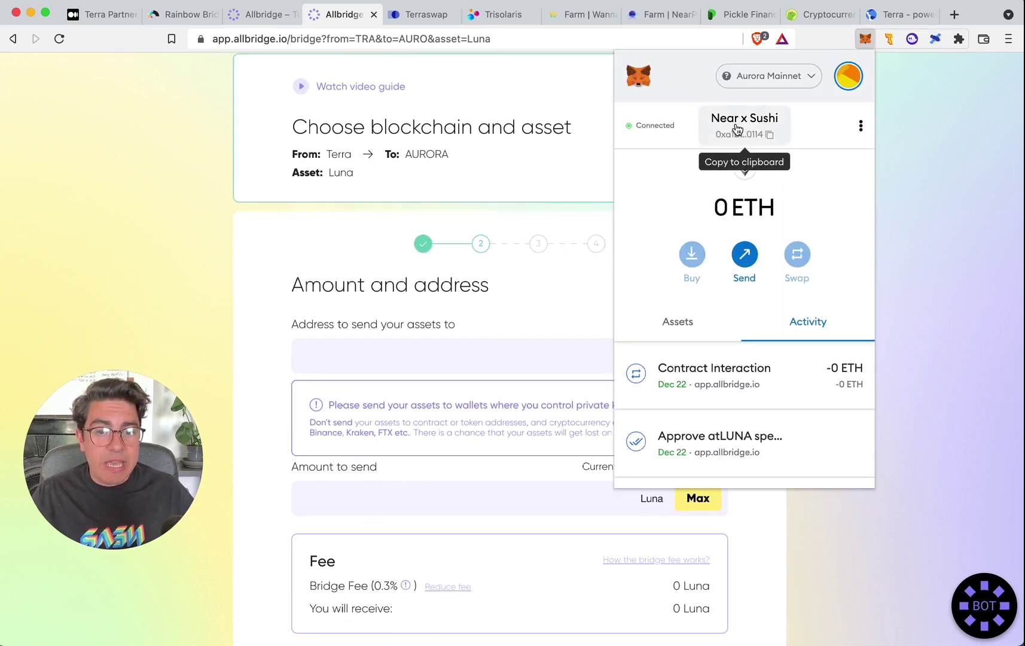
click(738, 130)
click(685, 328)
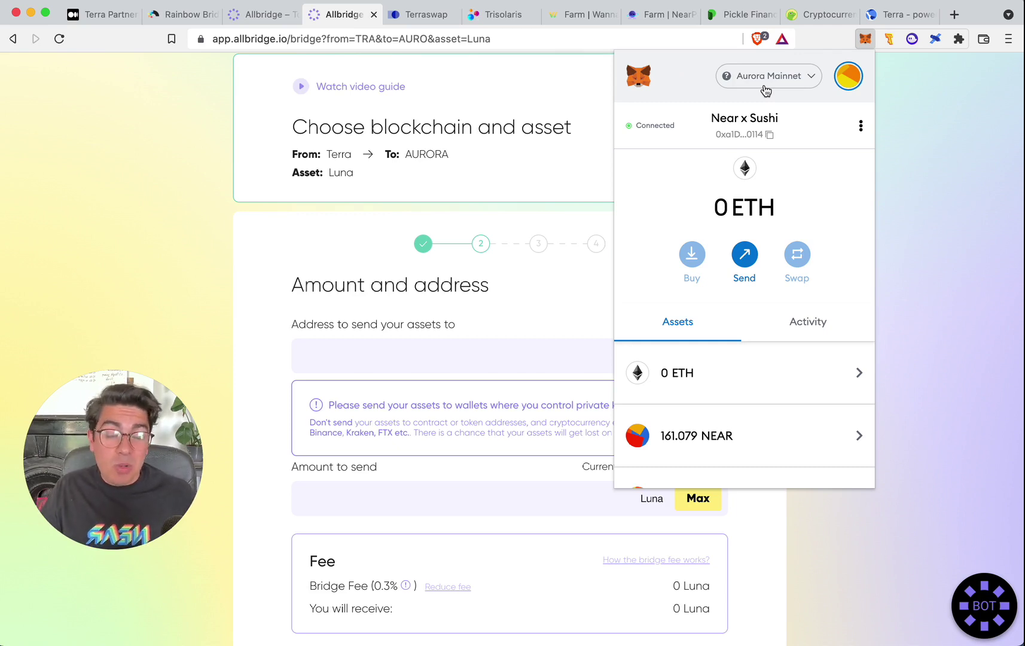
click(866, 39)
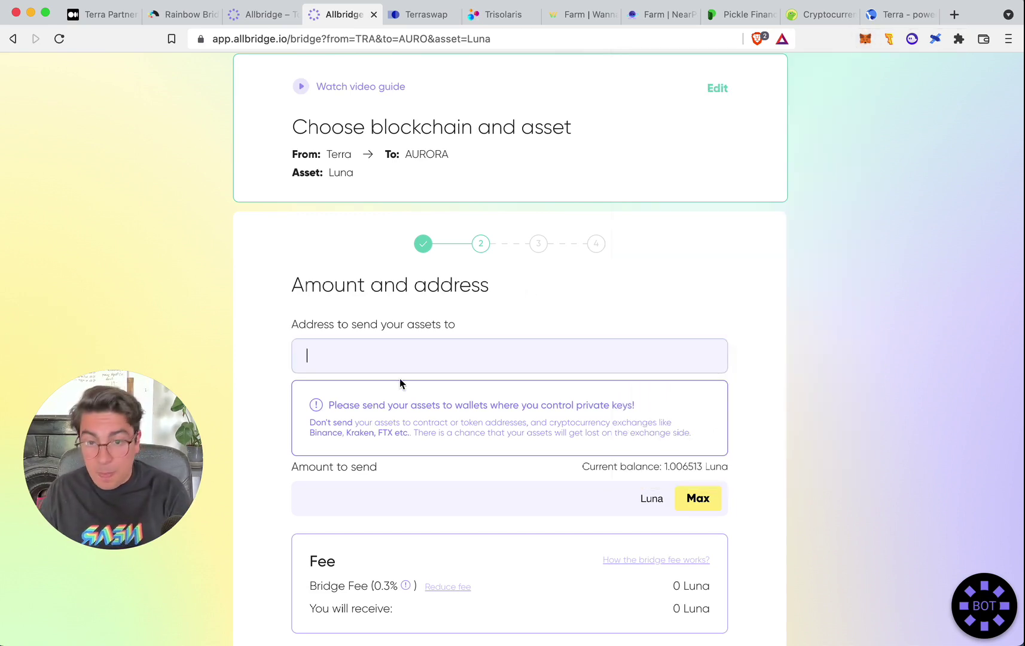
key(super+v)
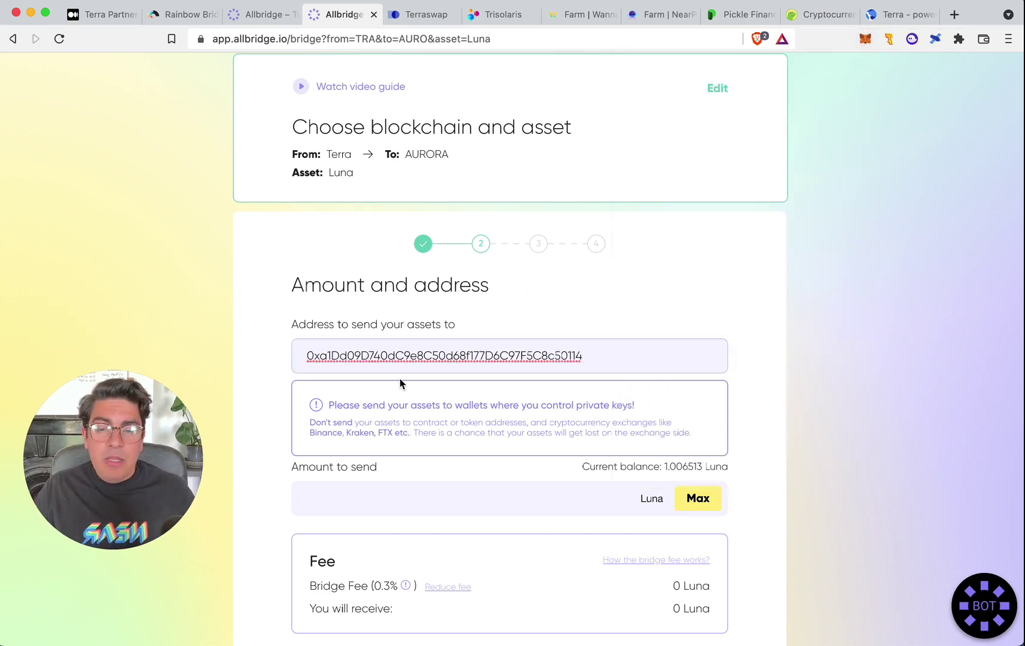
click(757, 381)
scroll(757, 381, down, 1)
Step: Enter 0.9 Luna to send, giving a 0.01 Luna fee and 0.89 Luna received
scroll(756, 381, down, 1)
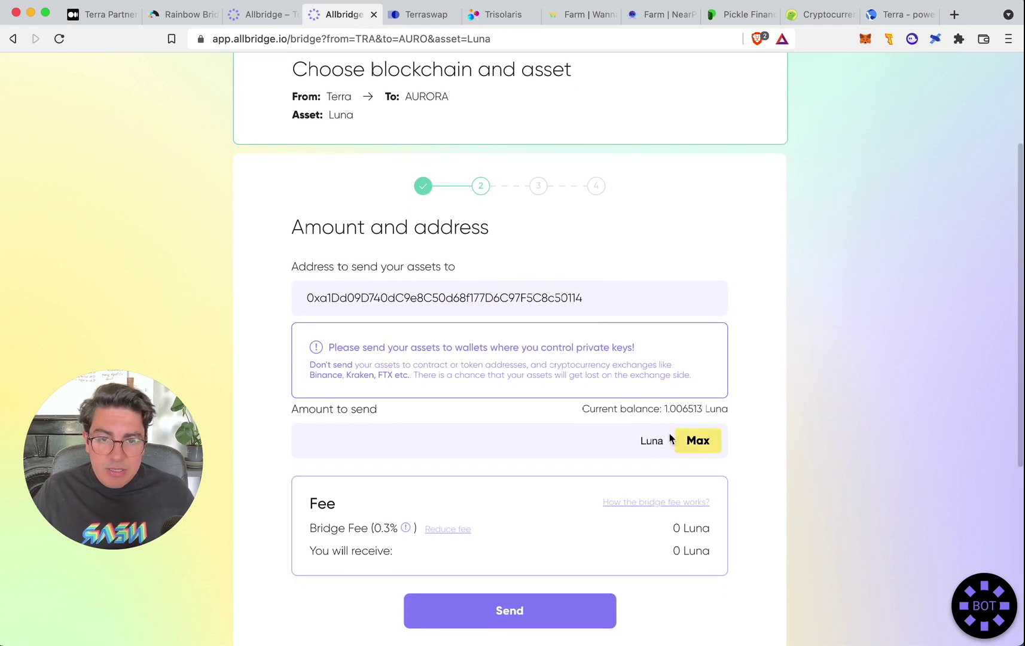
click(617, 441)
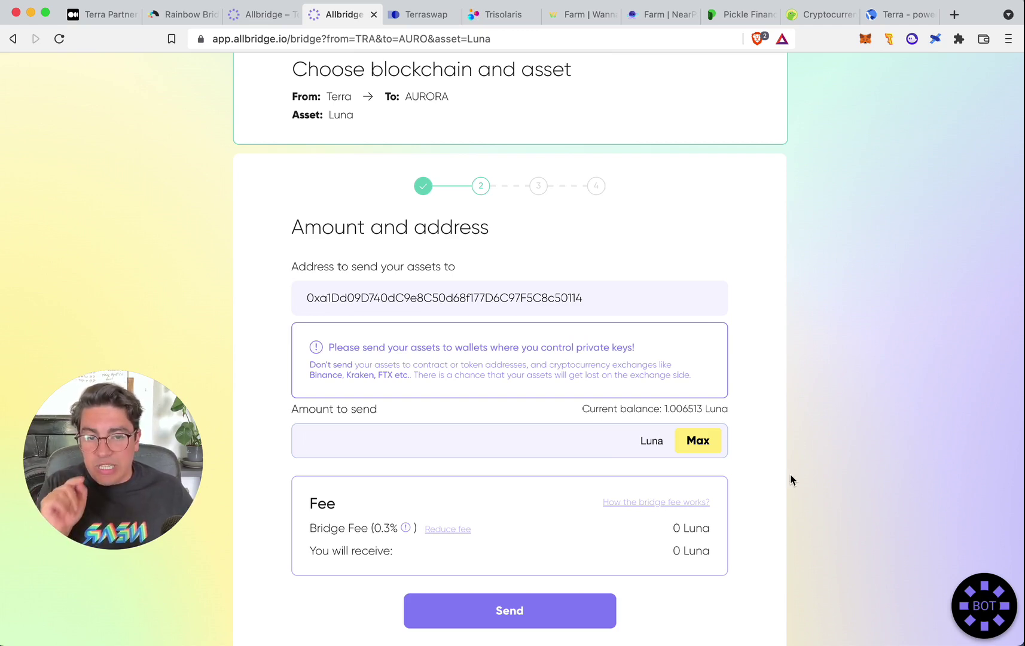
text(0.9)
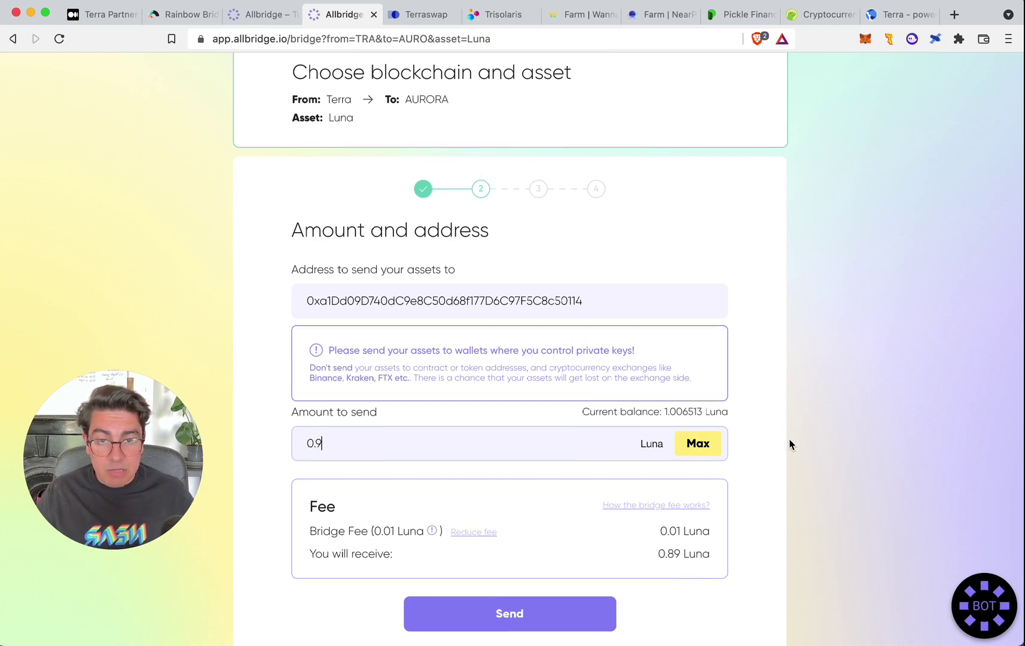
scroll(790, 444, up, 3)
scroll(790, 444, down, 4)
scroll(789, 444, down, 1)
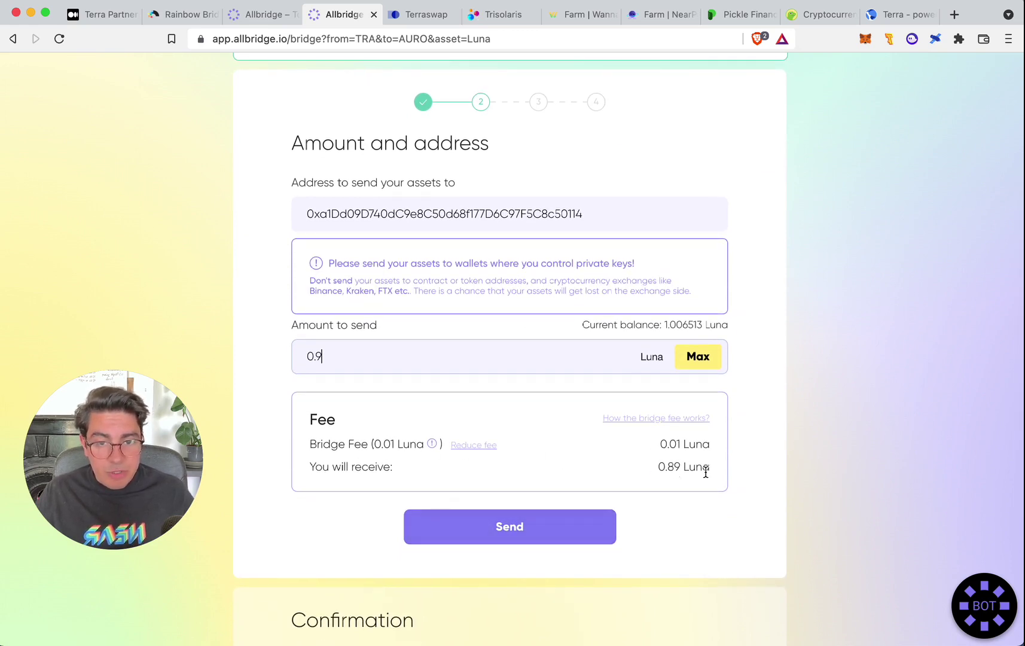
scroll(699, 472, down, 2)
Step: Send the 0.9 Luna transfer and approve it in Terra Station with the wallet password
click(524, 478)
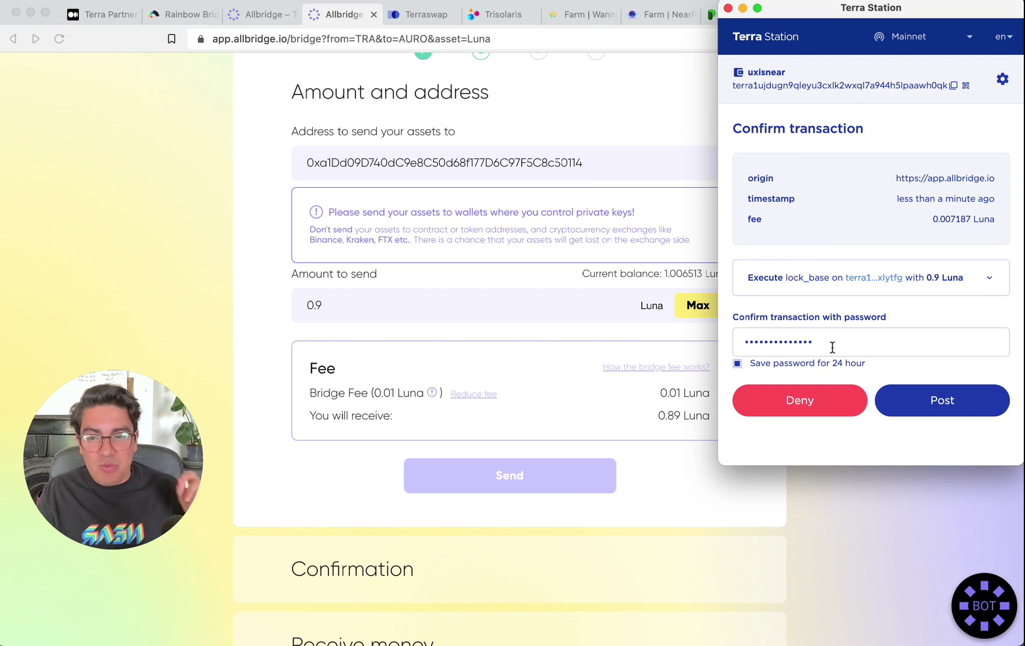
click(969, 402)
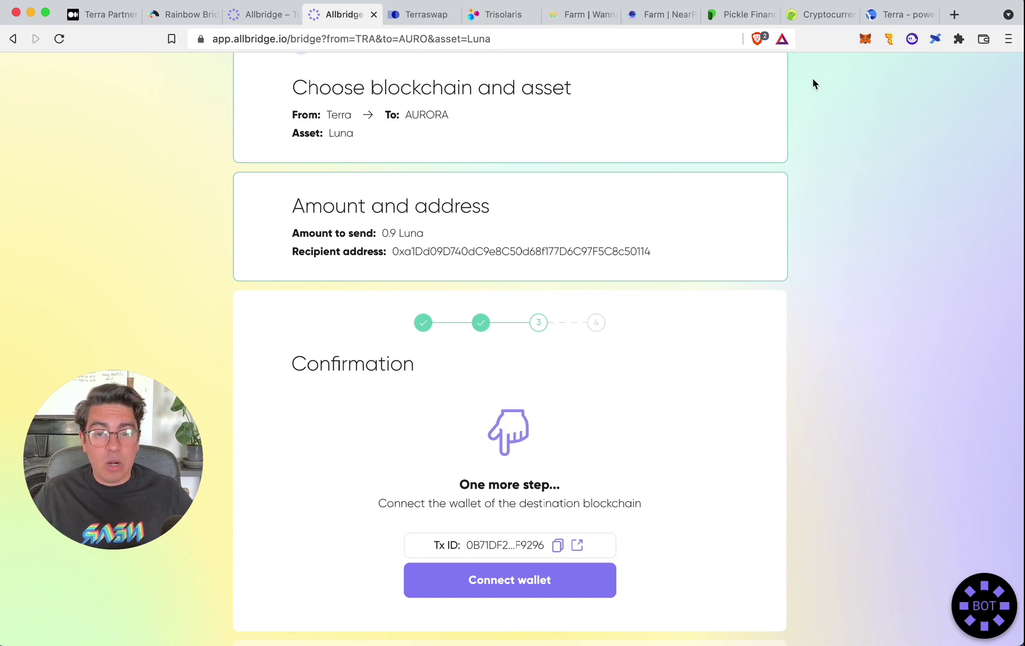
Step: Connect MetaMask as the Aurora-side wallet to reach the Receive money step
click(520, 587)
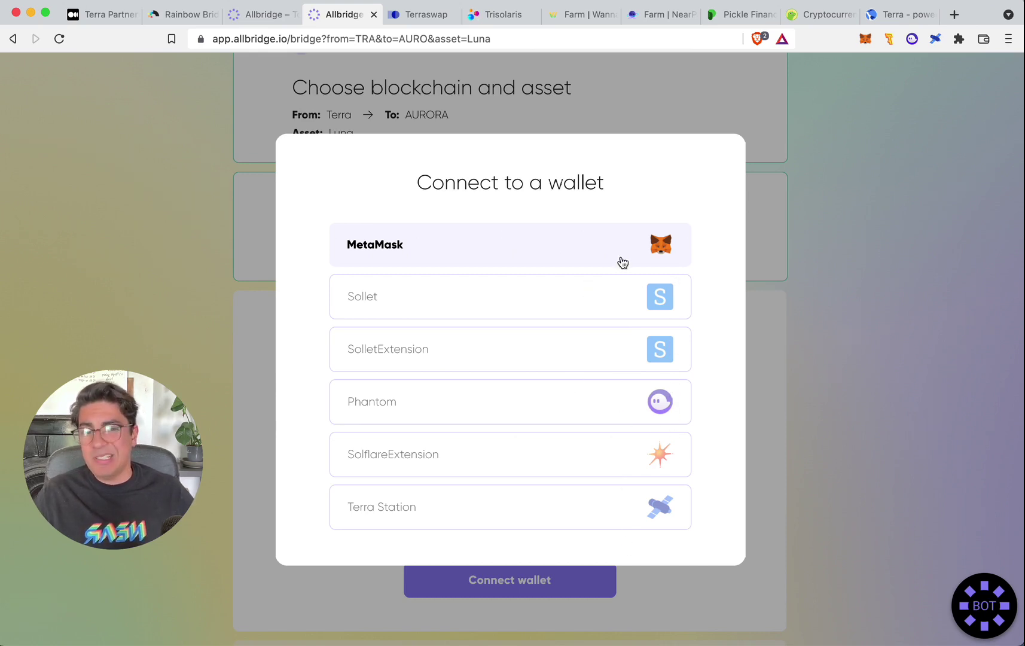
click(666, 248)
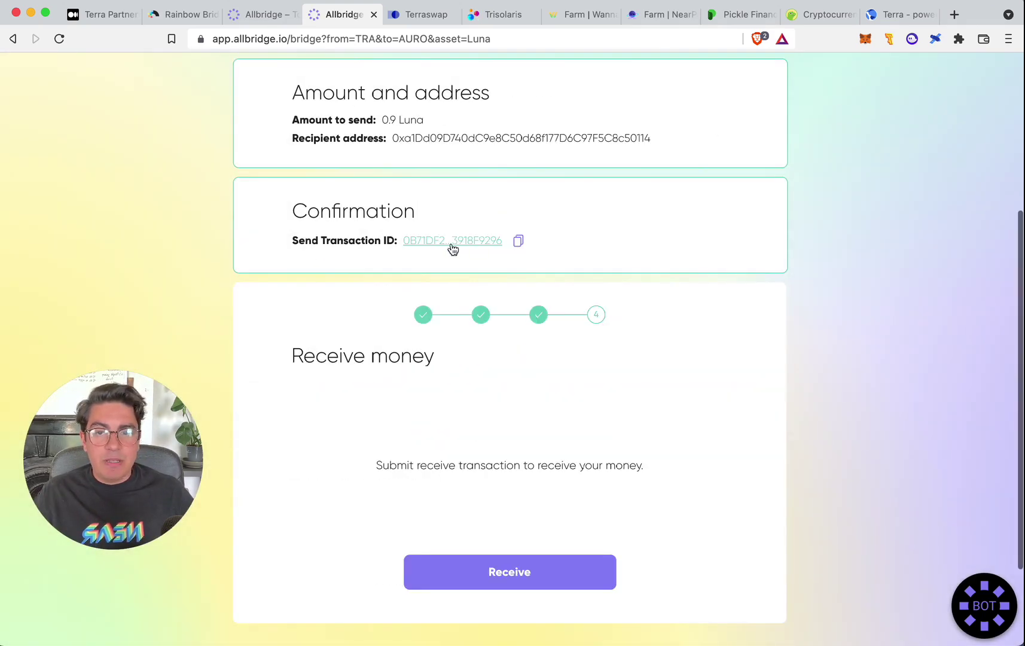
Step: Claim the transfer on Aurora and confirm it in MetaMask, receiving 0.89 atLUNA
click(517, 575)
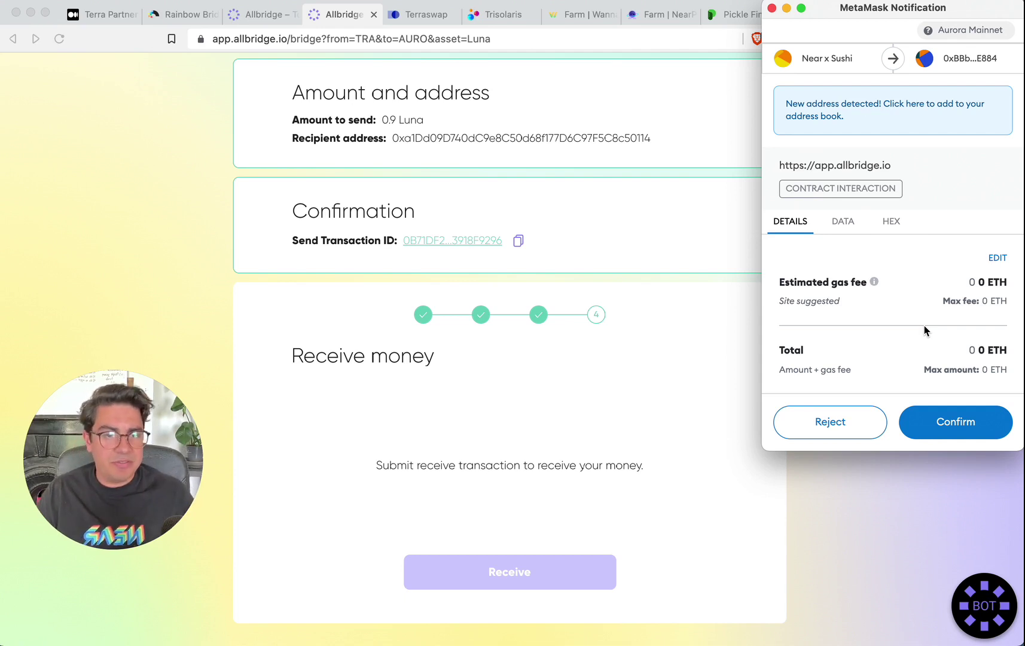
click(956, 422)
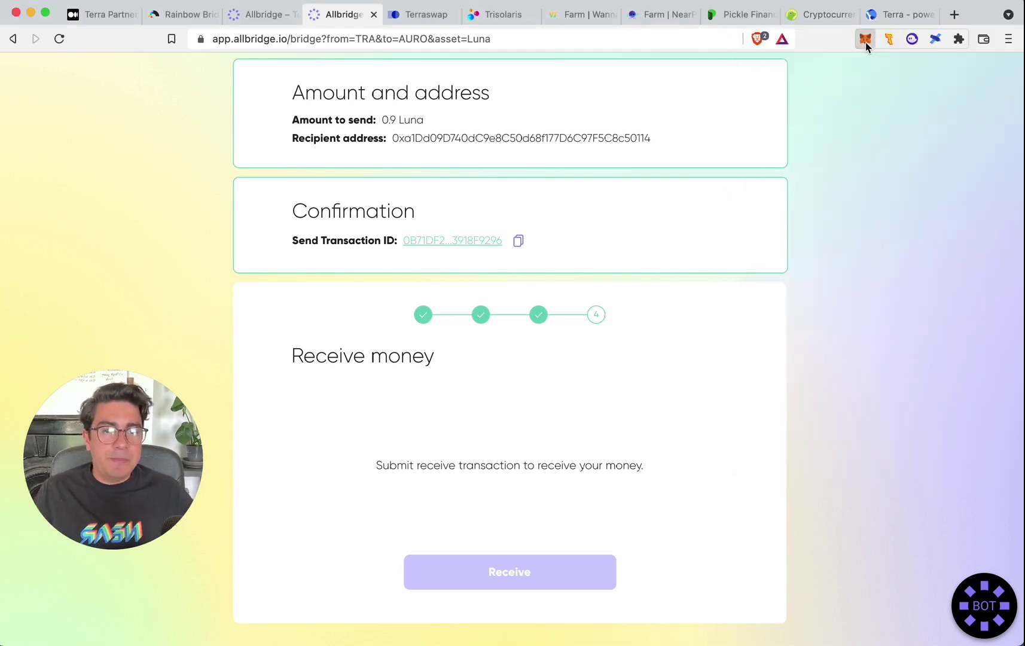
click(866, 42)
click(868, 41)
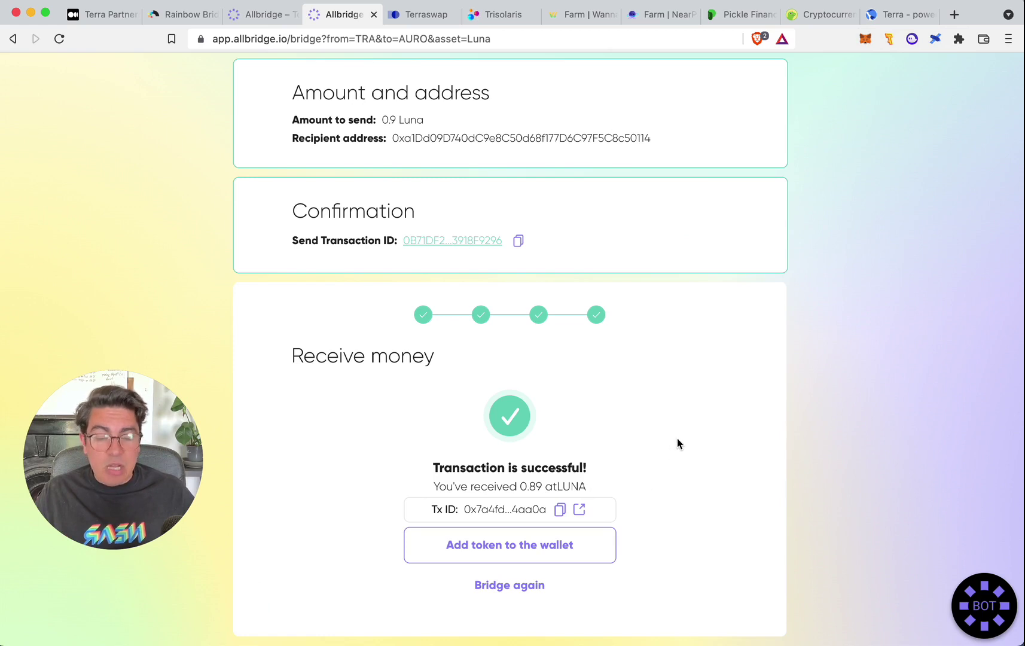
Step: Confirm that 0.89 atLUNA now appears in the MetaMask wallet's assets
click(862, 38)
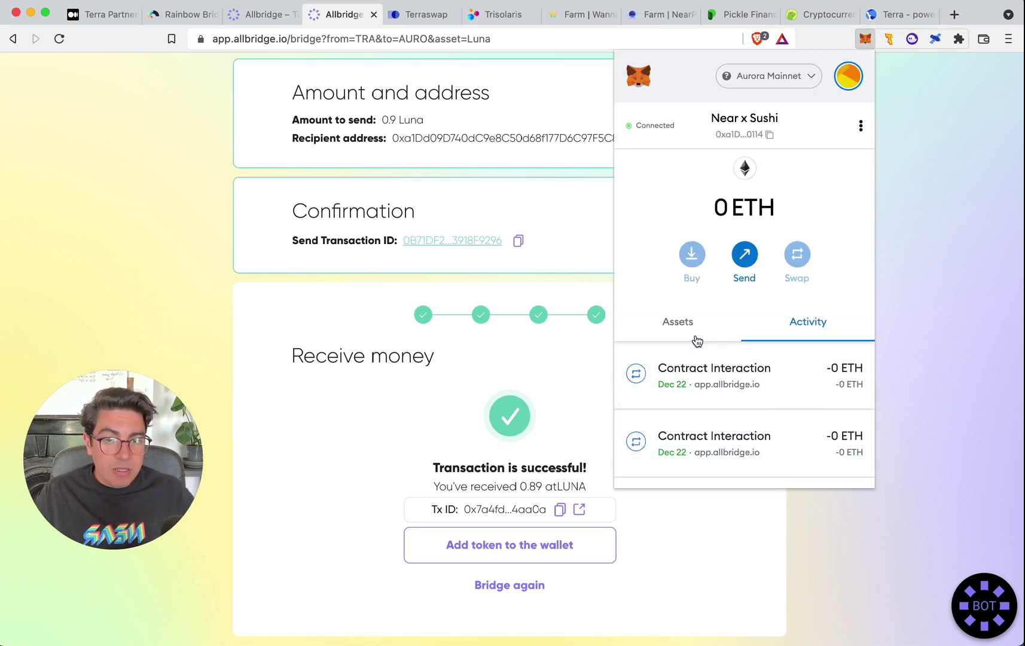
click(682, 322)
scroll(800, 383, down, 1)
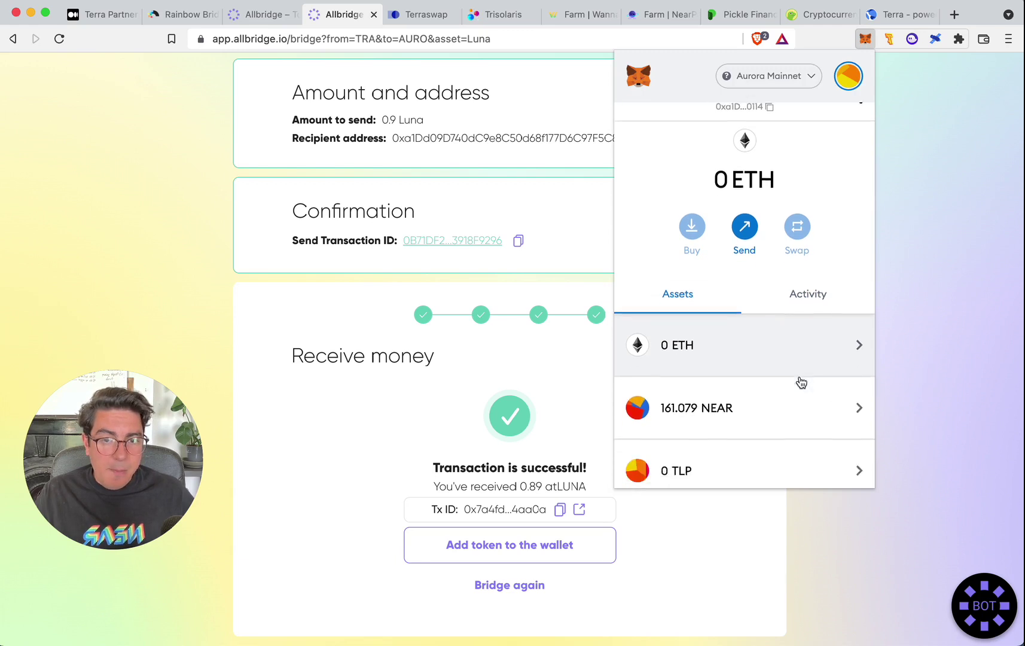
scroll(802, 381, down, 15)
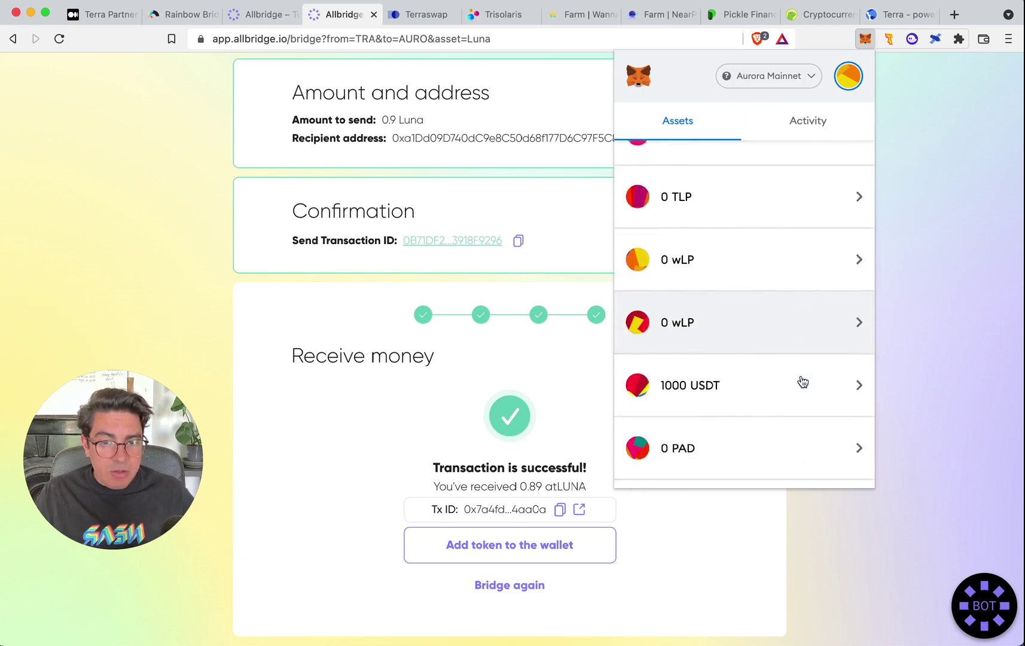
scroll(803, 381, down, 5)
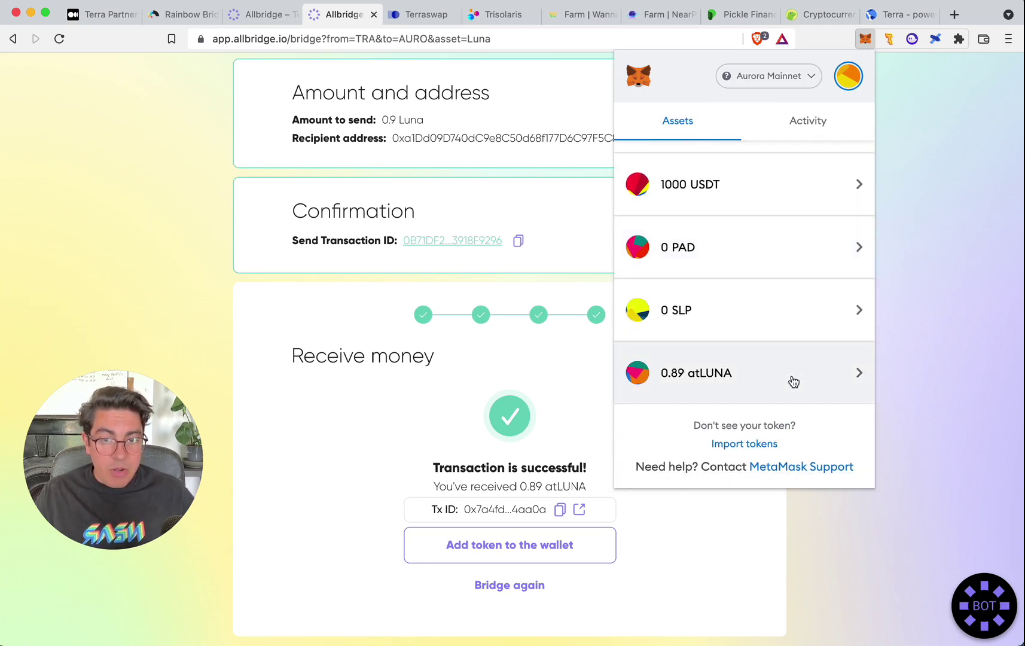
click(872, 42)
Step: Start a fresh Allbridge transfer, preset from Terra to Aurora with Luna
scroll(783, 389, down, 2)
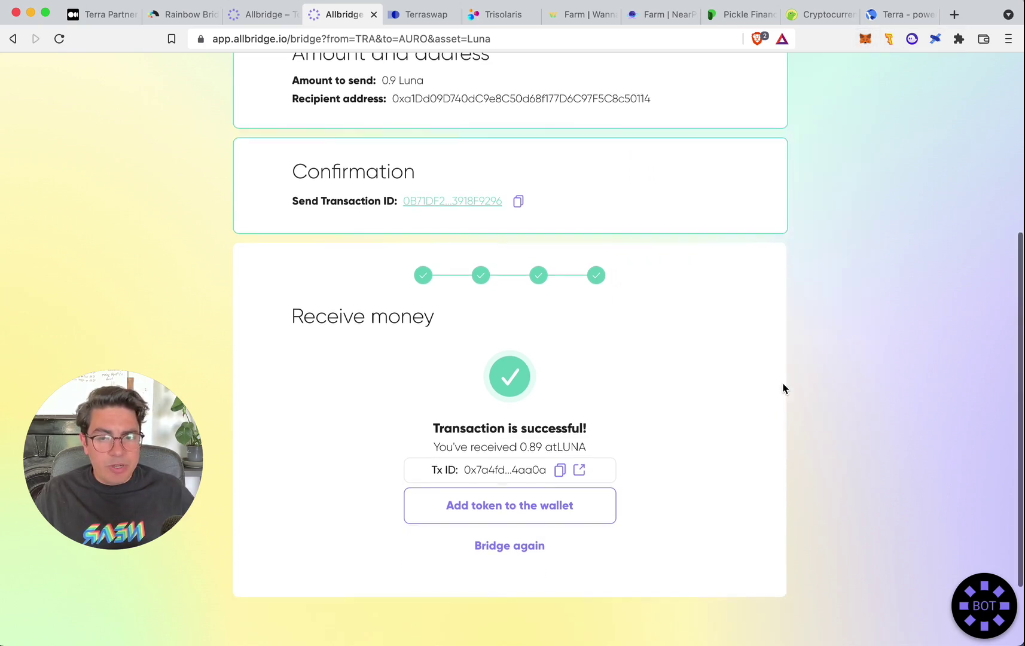
scroll(783, 388, down, 2)
scroll(784, 389, up, 6)
scroll(523, 453, down, 2)
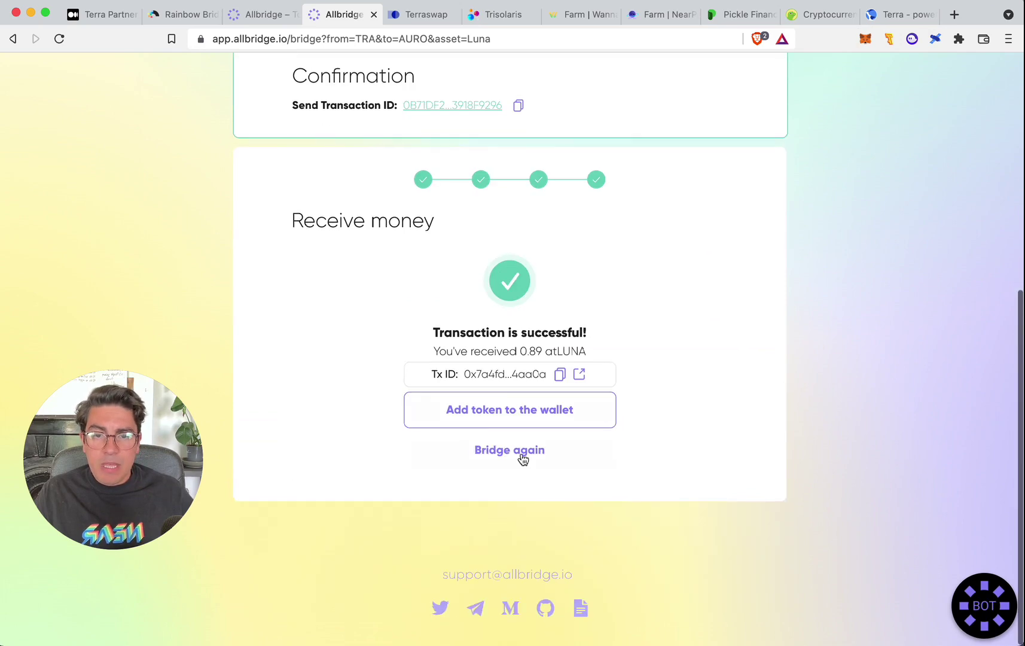
click(524, 453)
scroll(532, 293, up, 1)
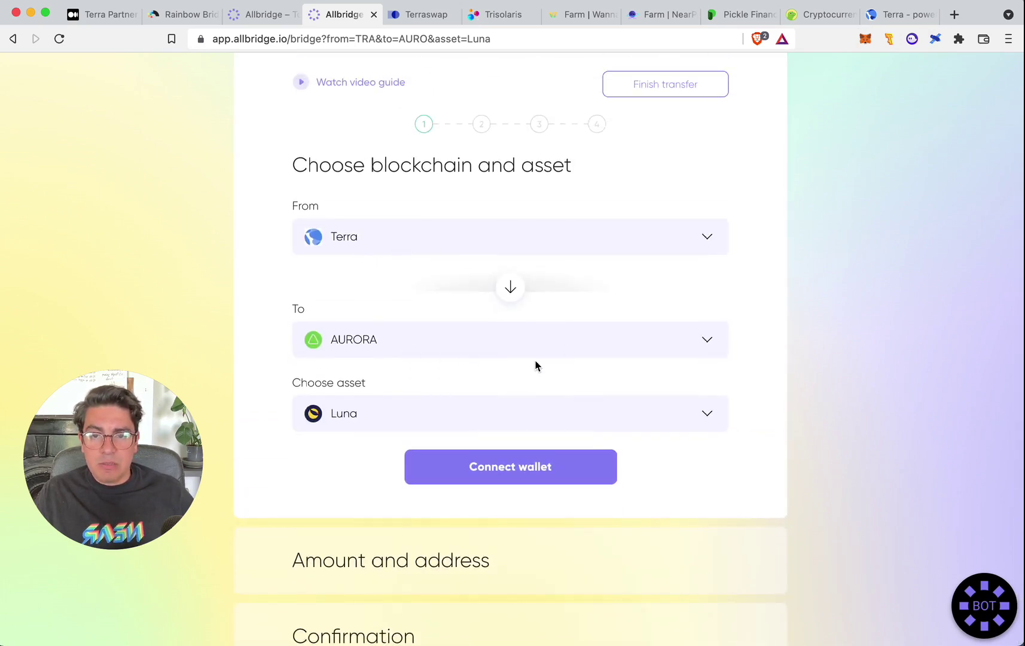
Step: Choose UST as the bridged asset and connect the Terra Station wallet
scroll(485, 360, down, 1)
click(478, 362)
click(405, 366)
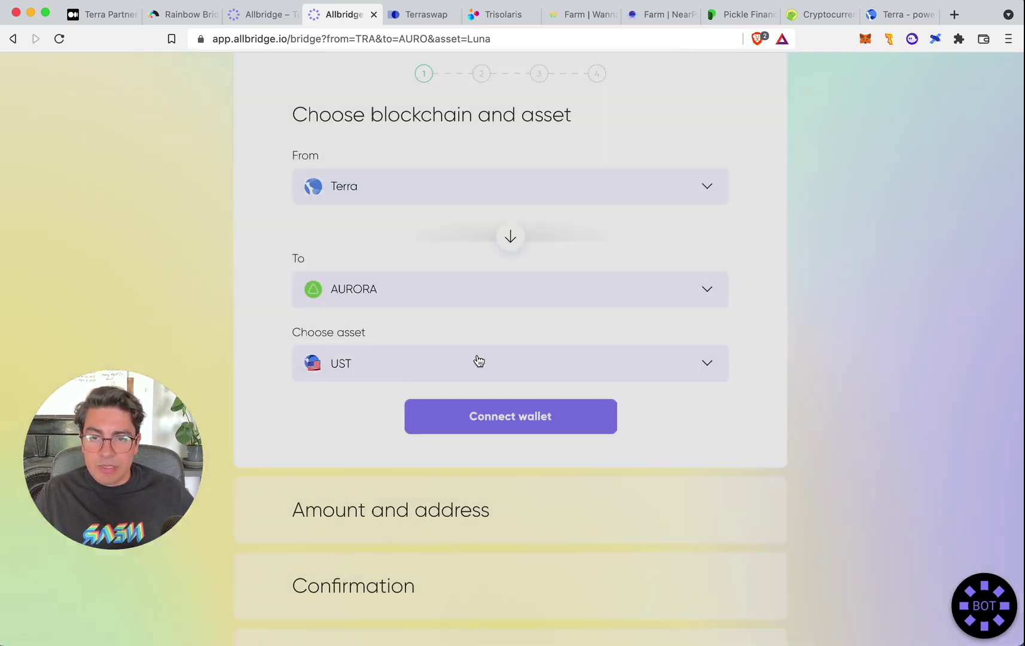
click(519, 415)
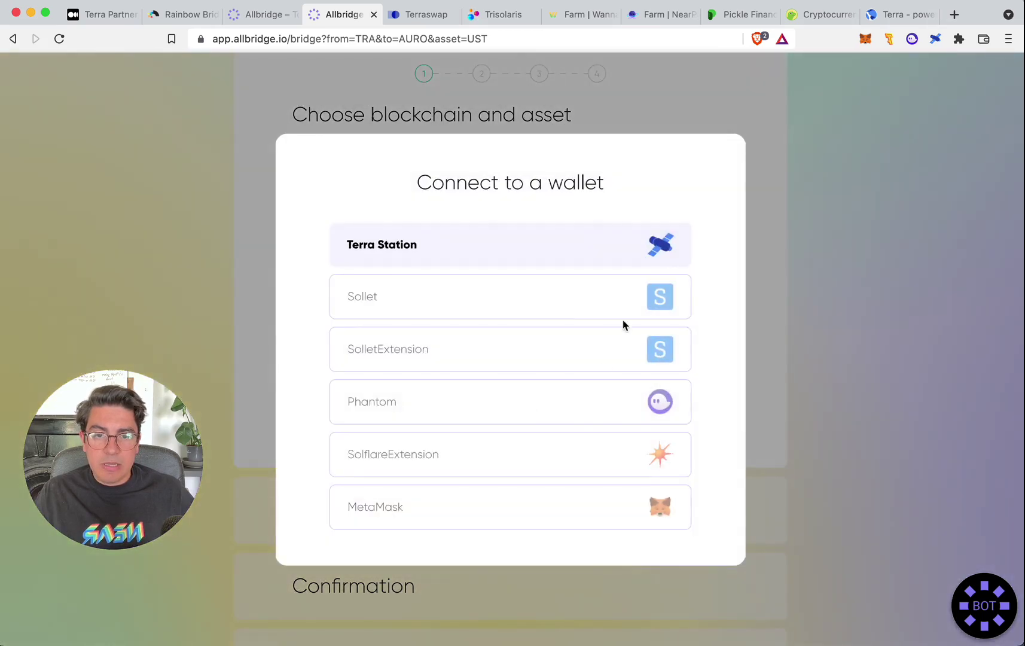
click(672, 245)
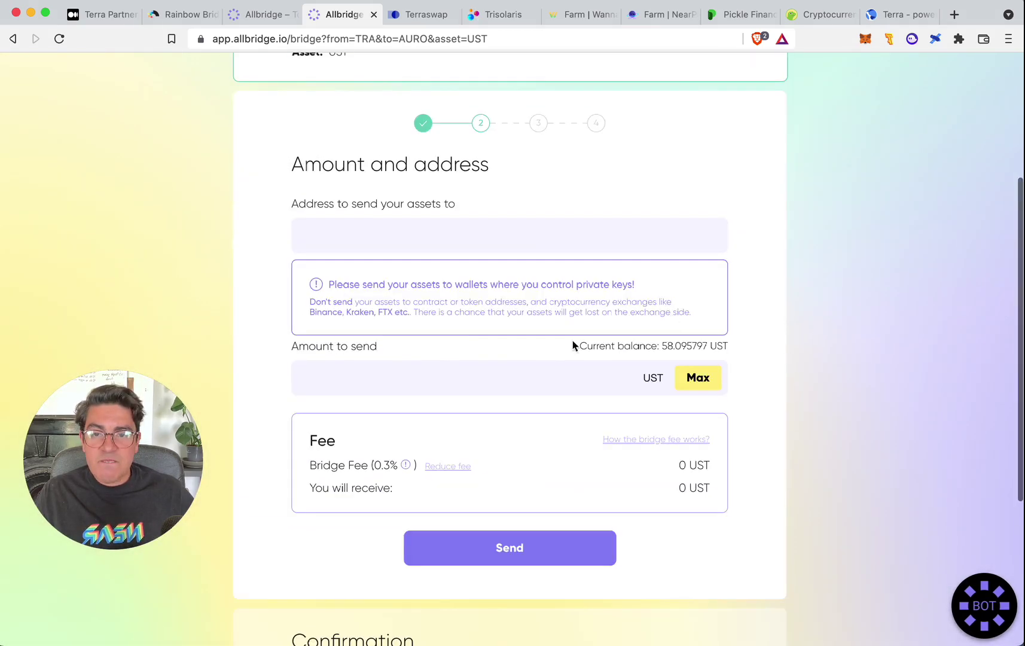
click(455, 377)
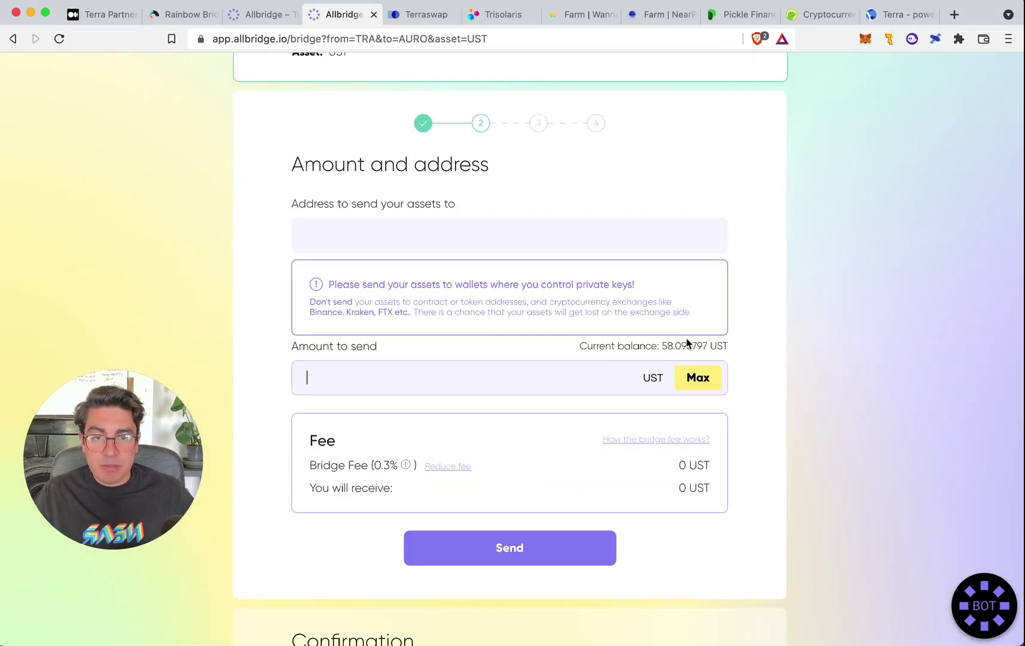
Step: Paste the Aurora wallet address as recipient and send the full 58.095797 UST balance
click(865, 39)
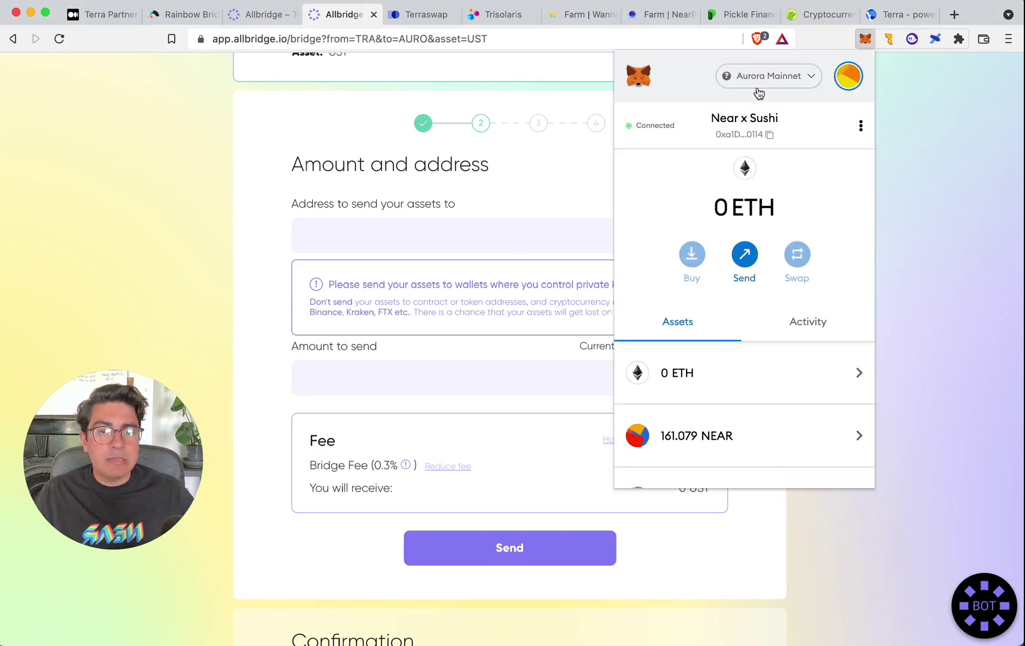
click(748, 118)
click(865, 40)
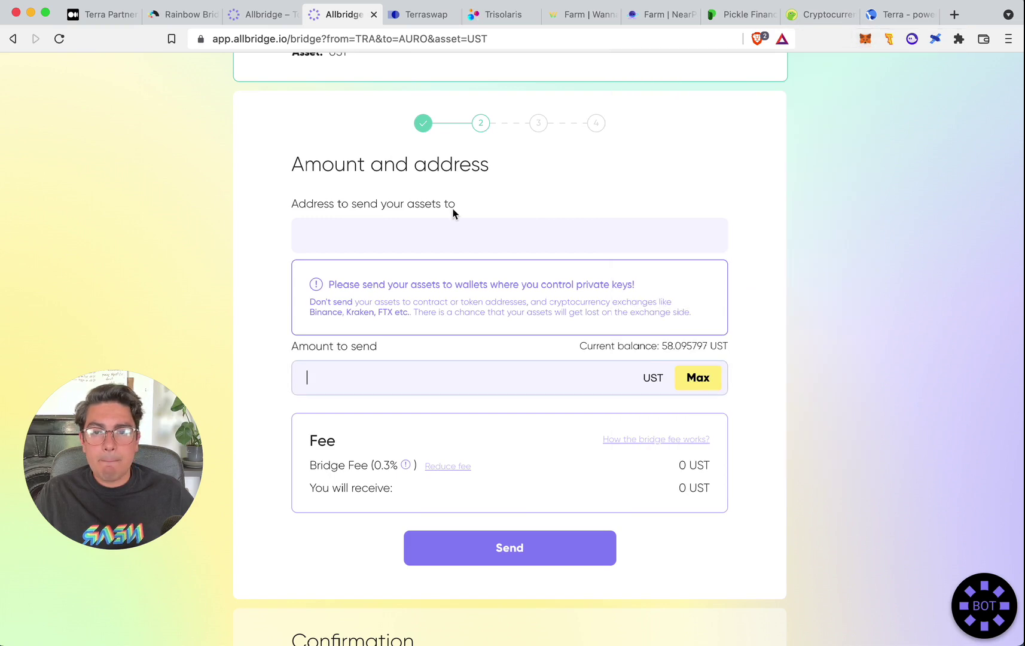
click(428, 226)
click(428, 226)
text(0xa1Dd09D740dC9e8C50d68f177D6C97F5C8c50114)
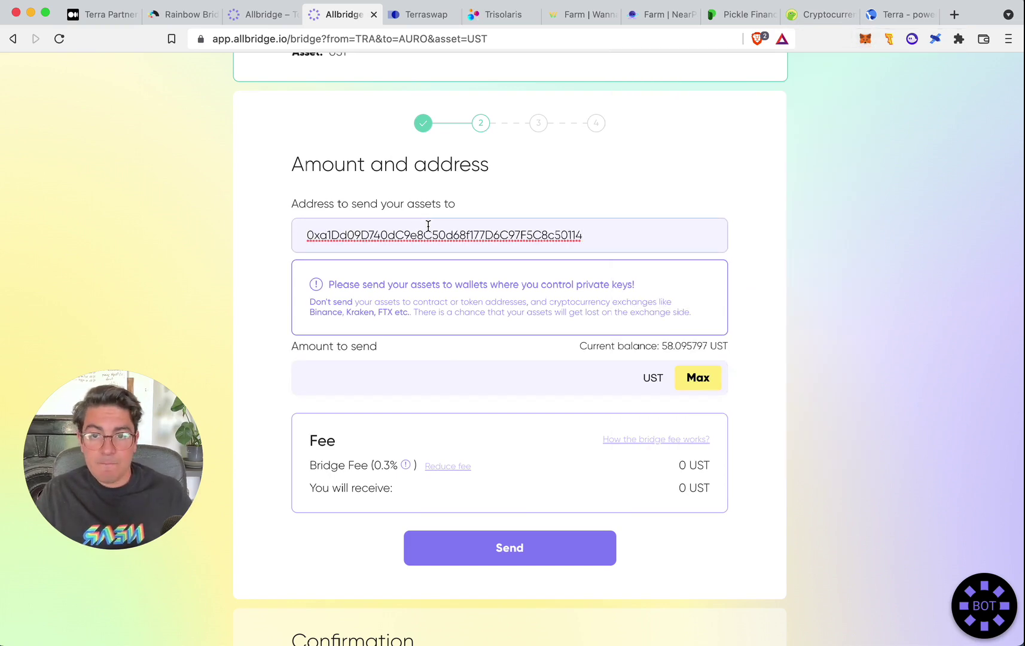
click(700, 377)
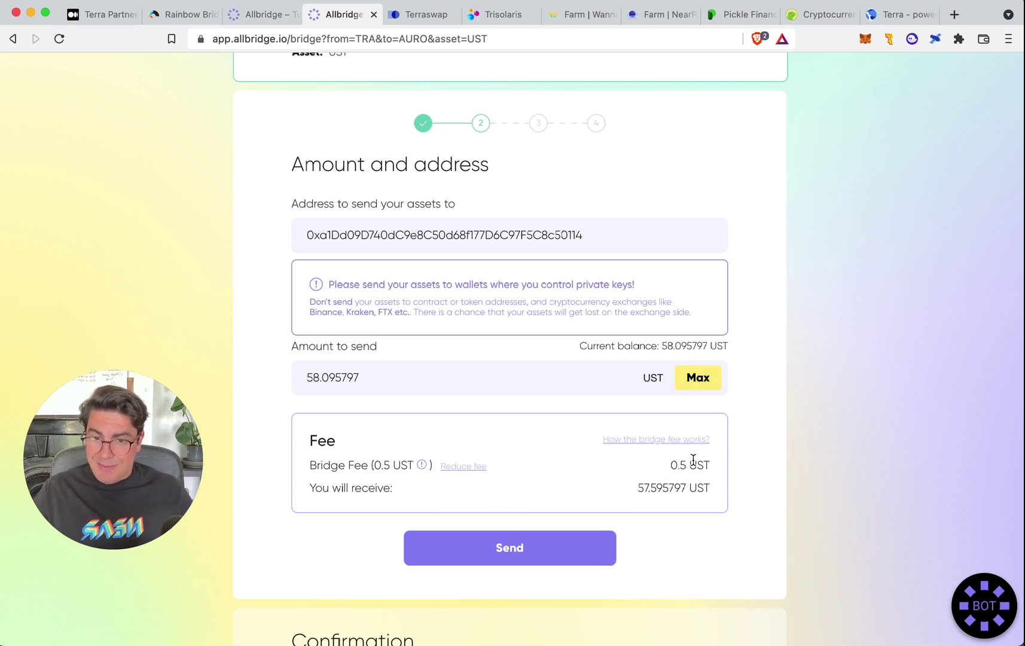
Step: Submit and confirm the UST bridge, sending 57 UST and receiving 56.5 atUST
click(528, 553)
click(530, 468)
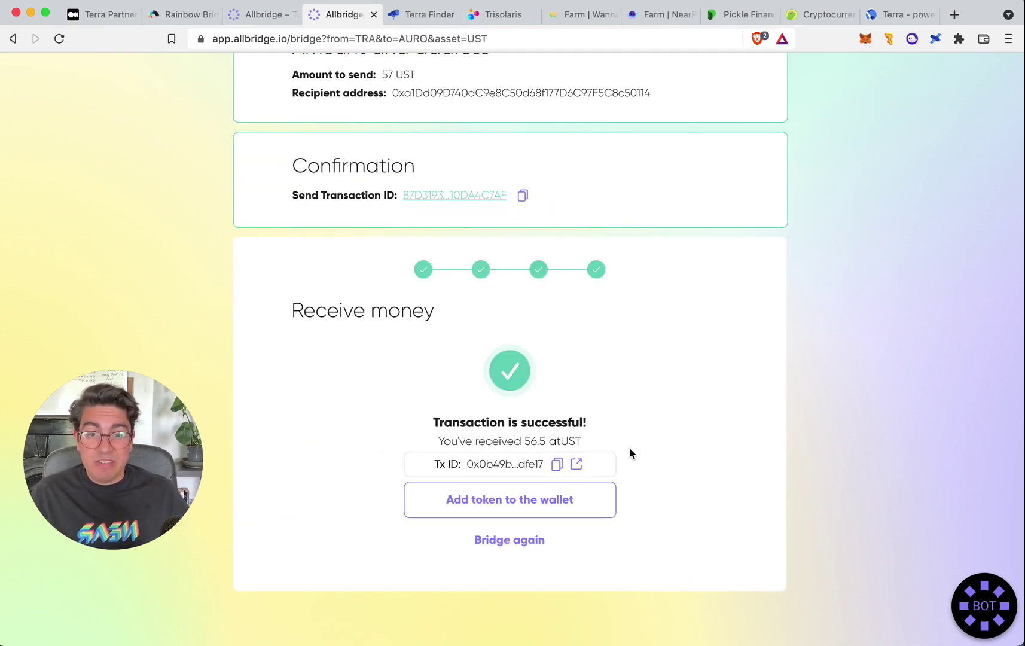
scroll(634, 449, down, 2)
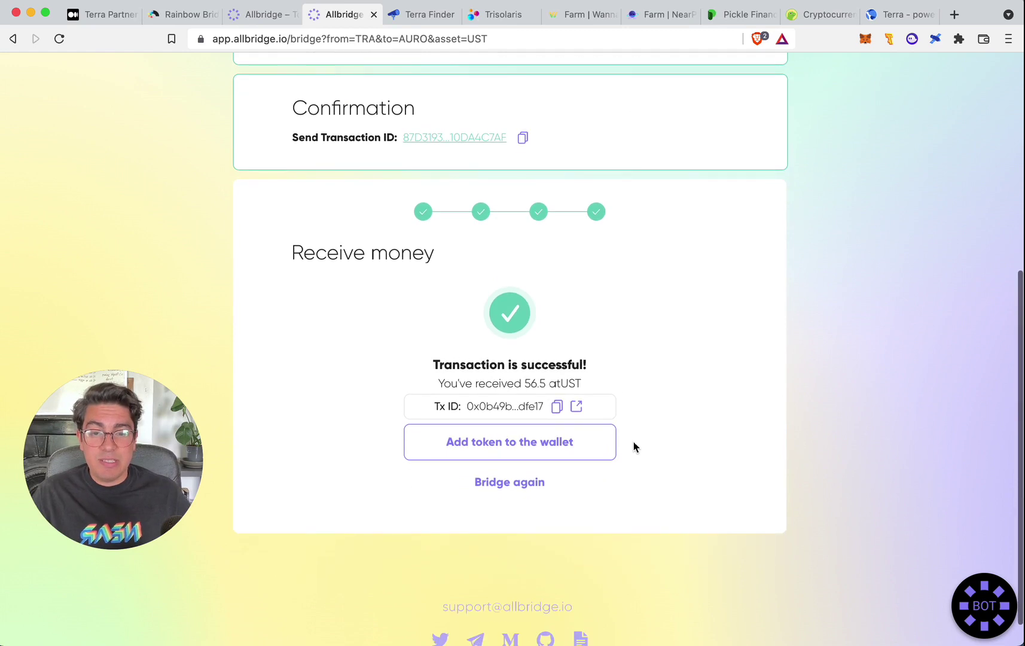
Step: Review the token balances in MetaMask's asset list
click(868, 41)
scroll(754, 368, down, 5)
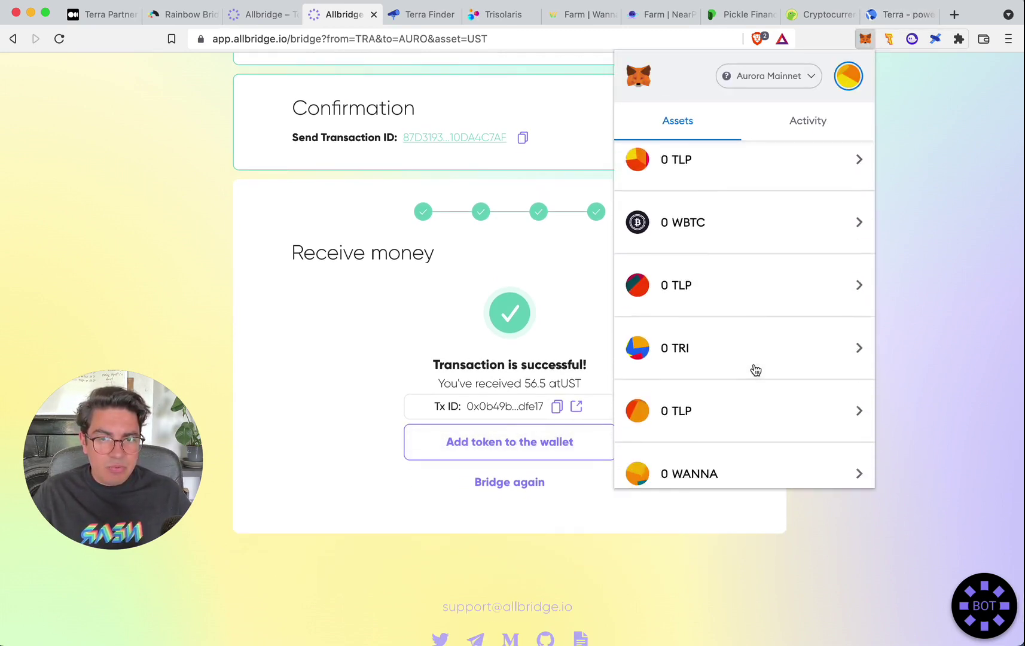
scroll(755, 370, down, 10)
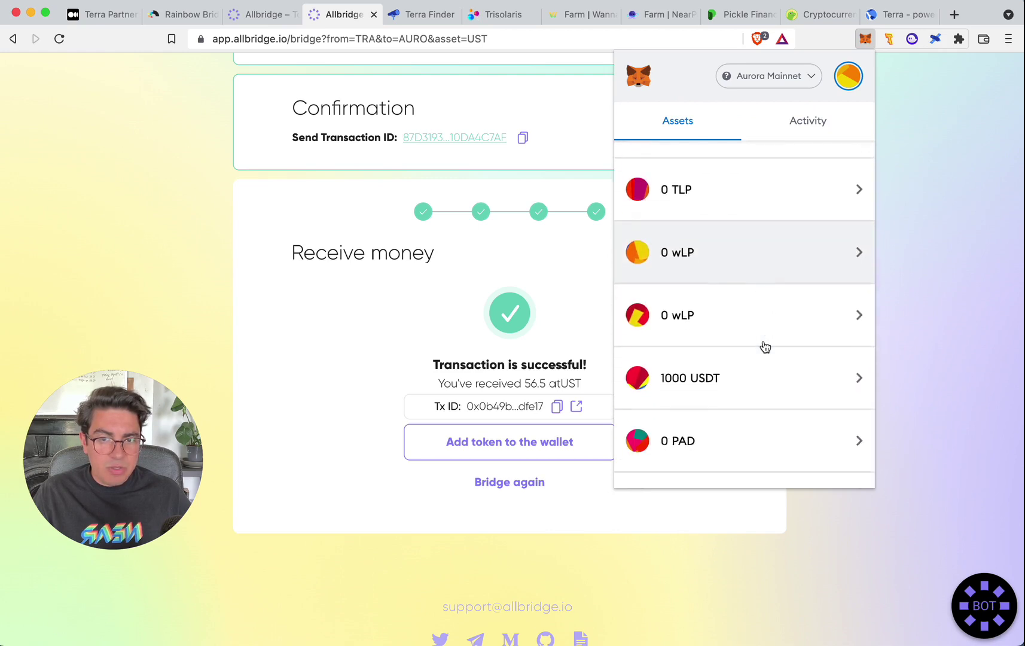
scroll(765, 347, down, 4)
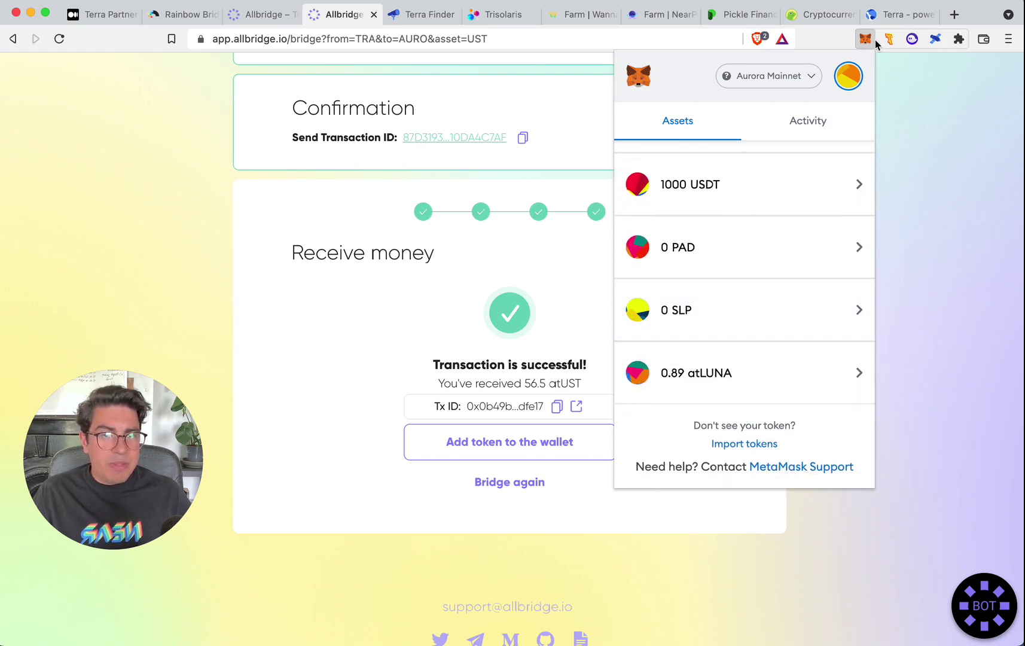
click(875, 43)
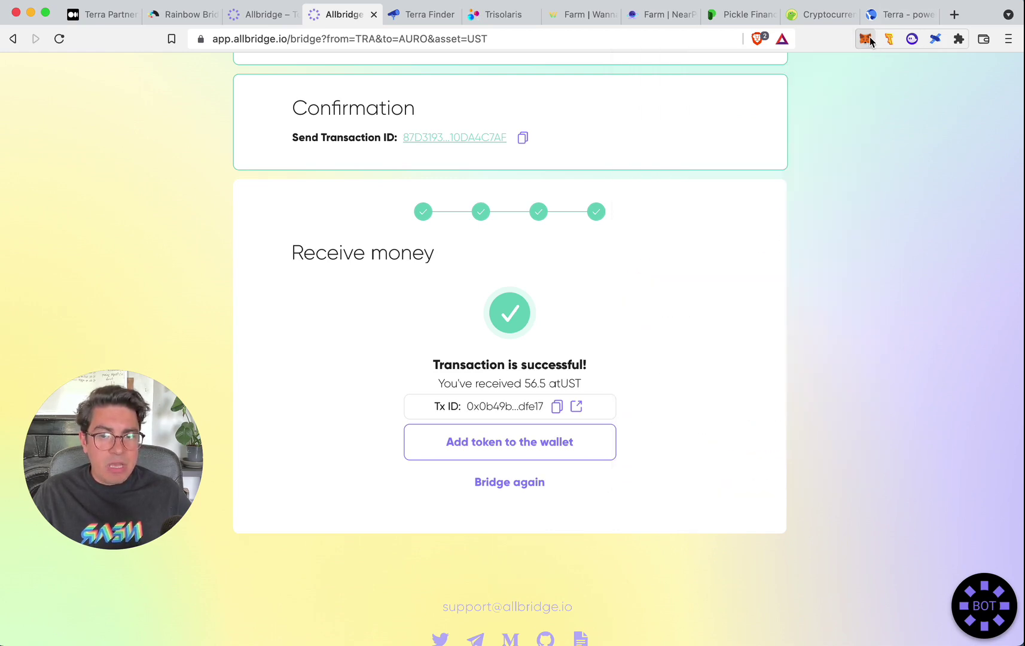
Step: Import the atUST token into MetaMask so its 56.5 atUST balance is listed
click(518, 454)
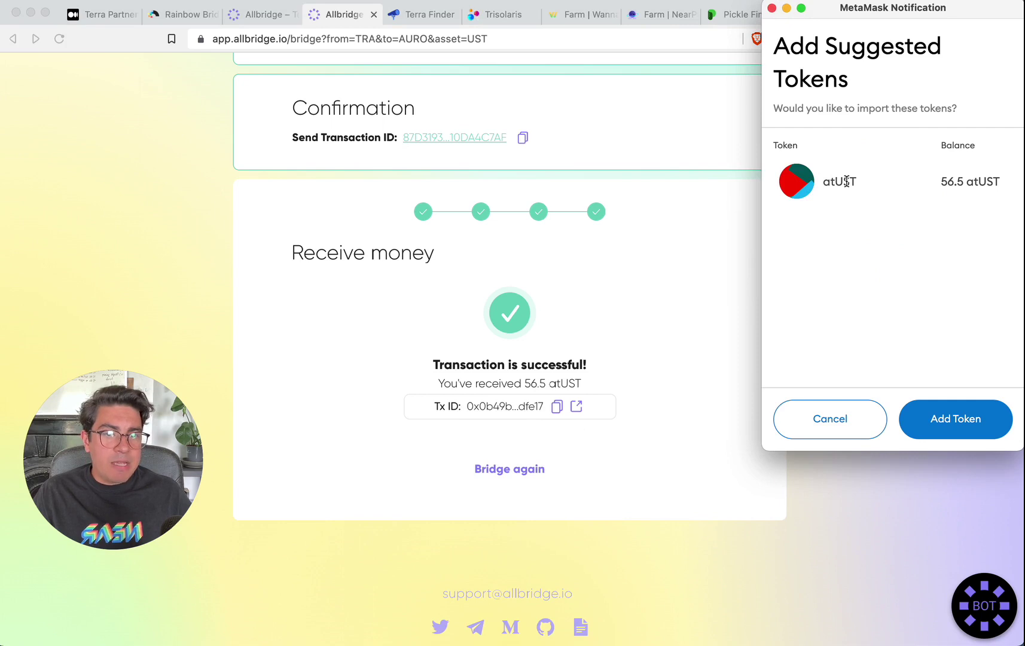
click(949, 419)
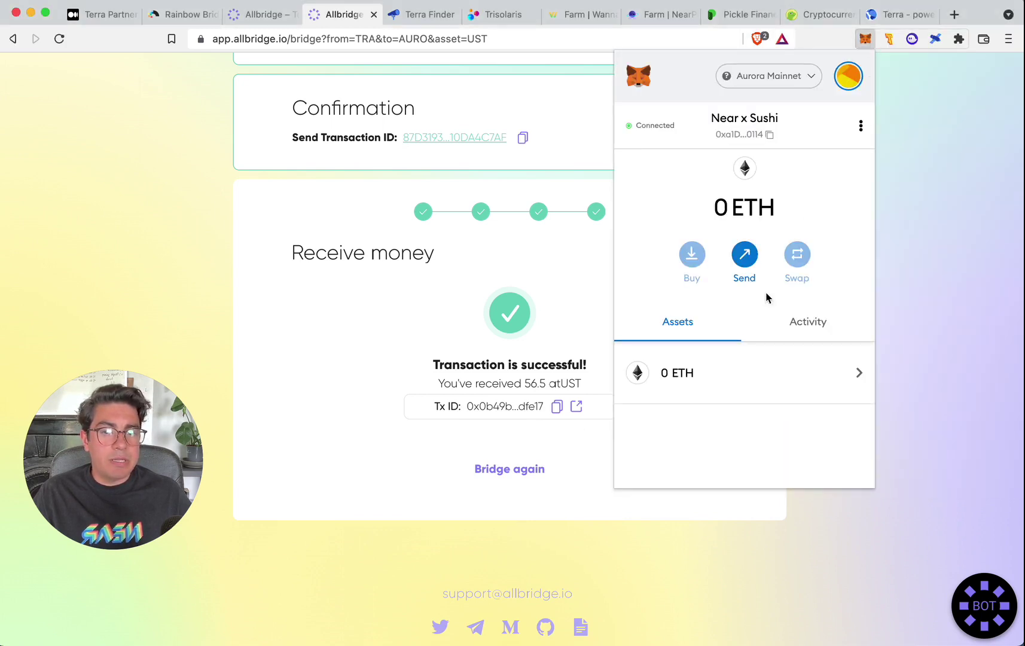
scroll(751, 385, down, 4)
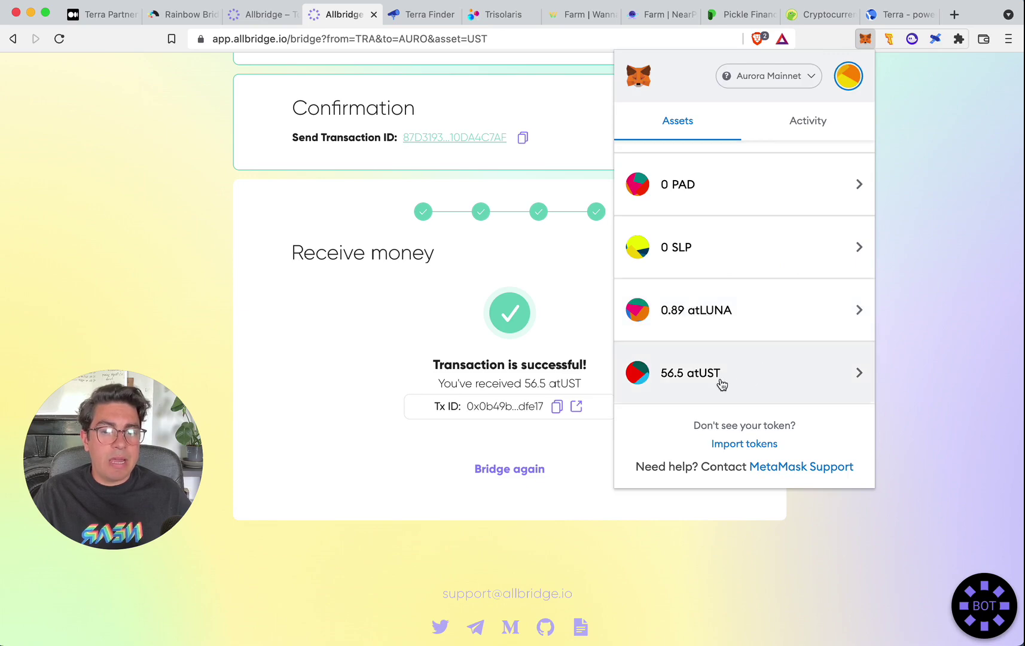
click(866, 39)
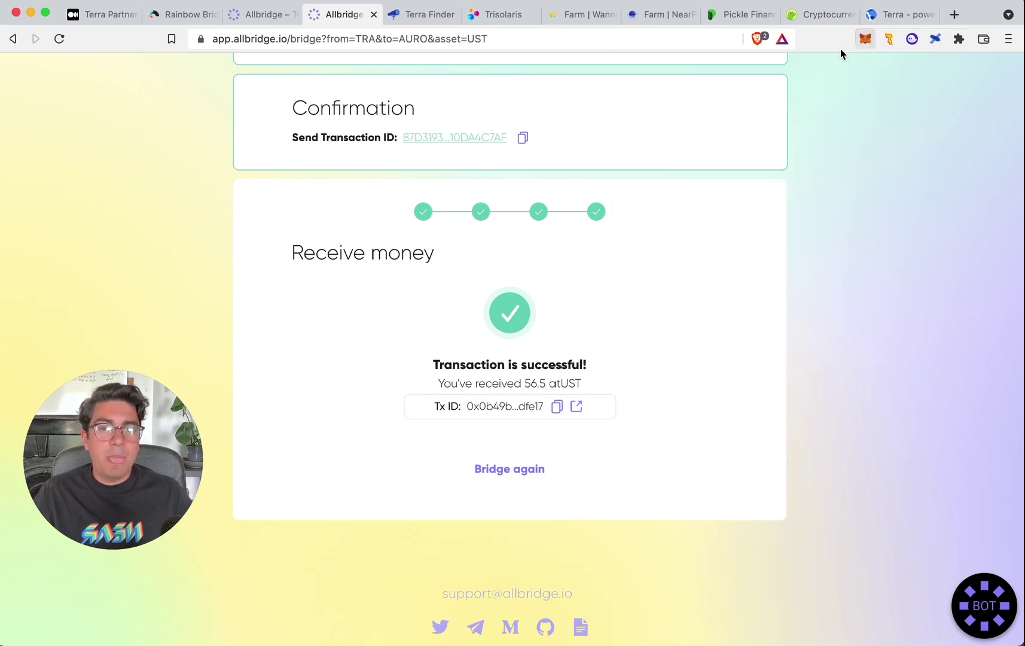
scroll(643, 246, up, 6)
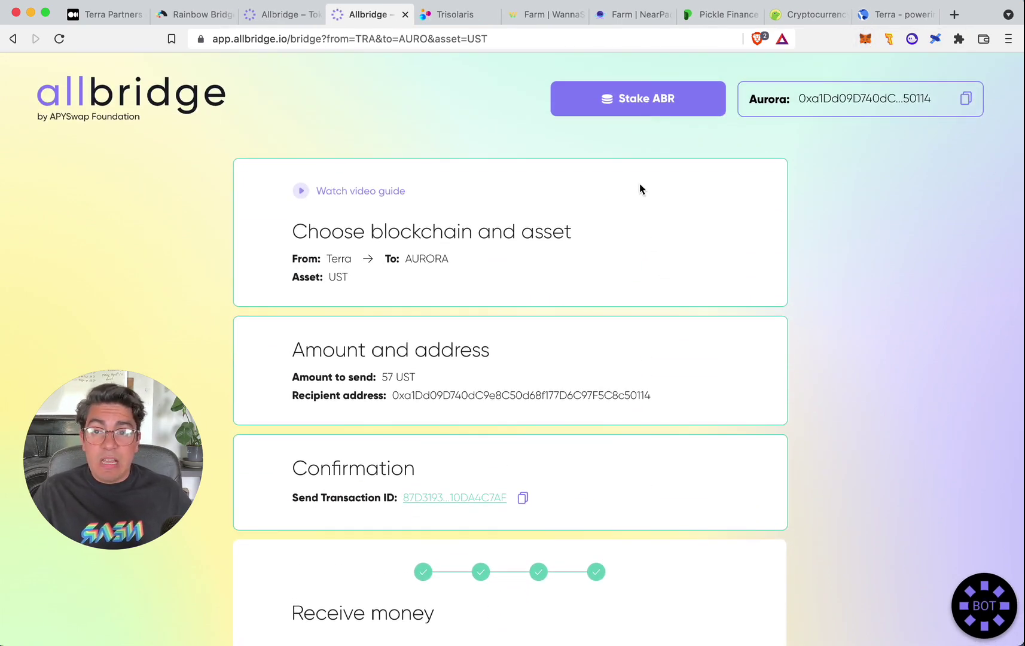
scroll(831, 252, down, 7)
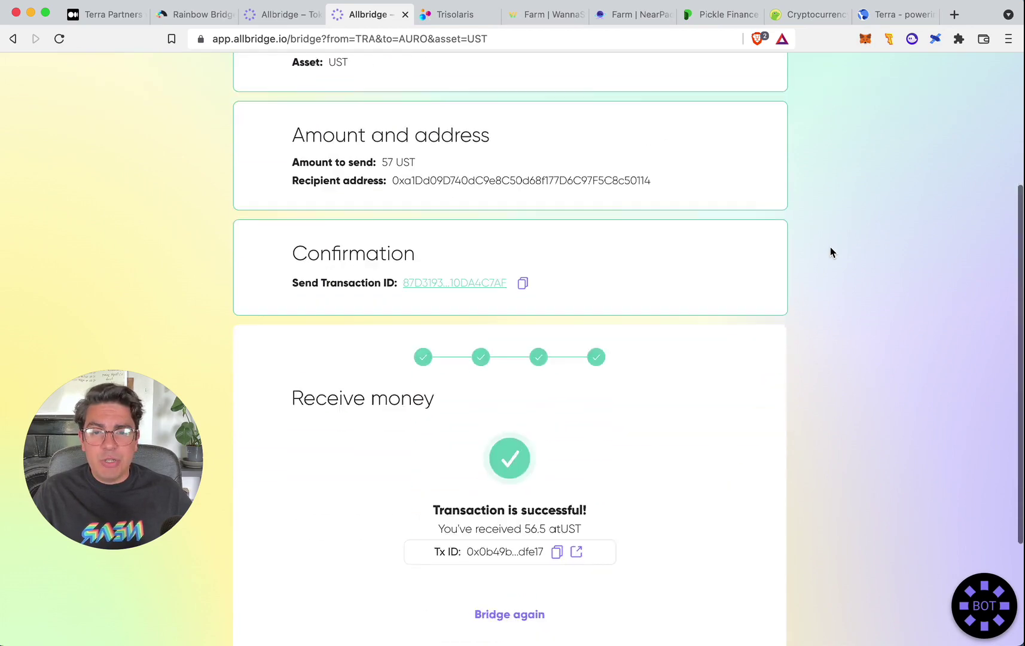
scroll(831, 251, up, 7)
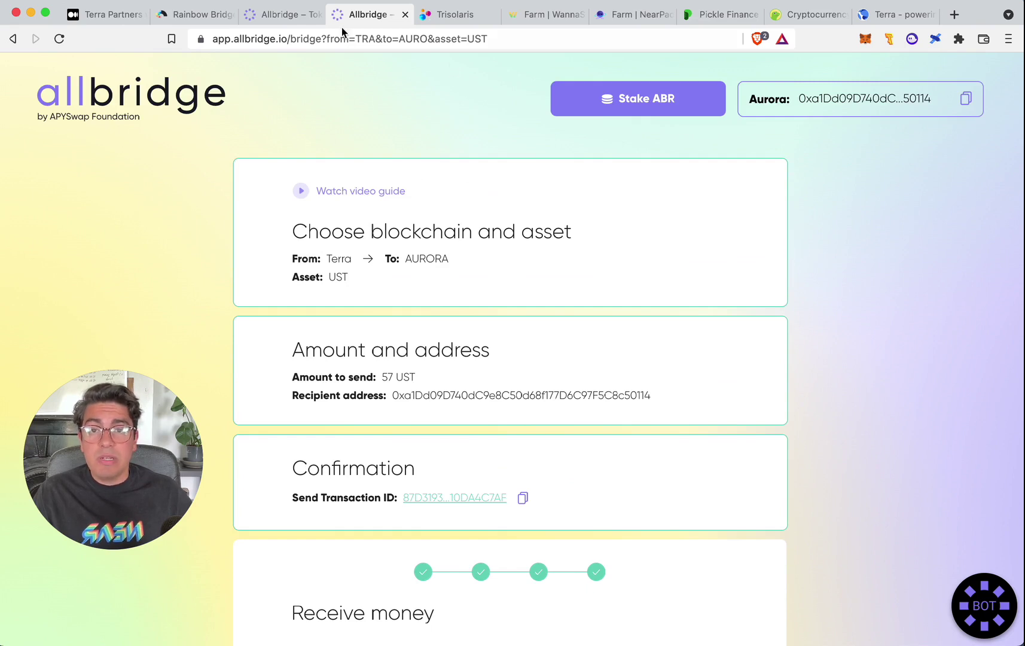
click(202, 15)
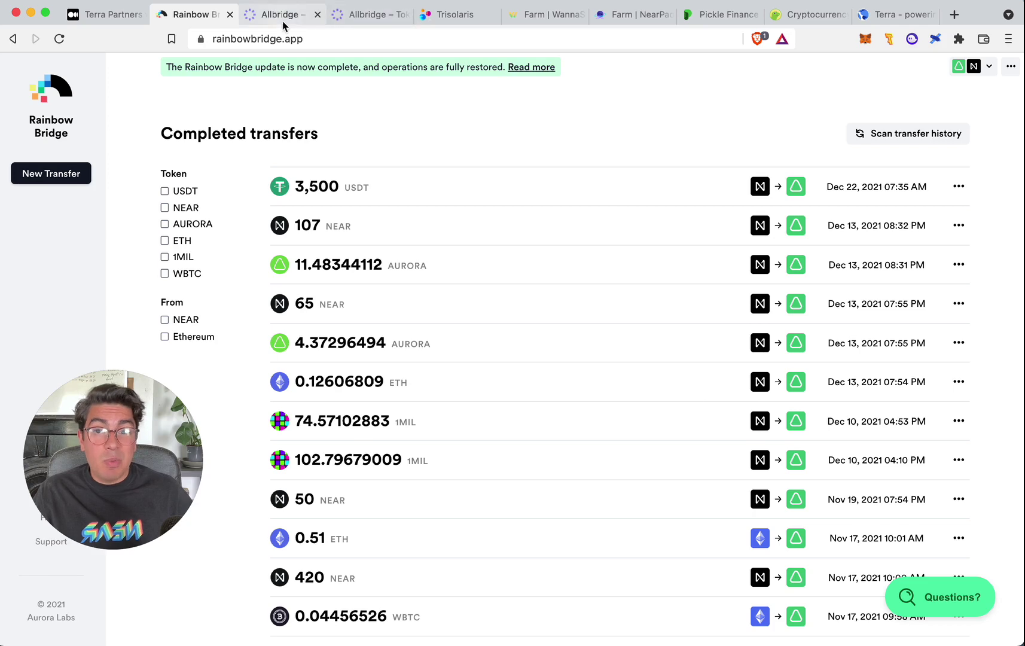
click(368, 14)
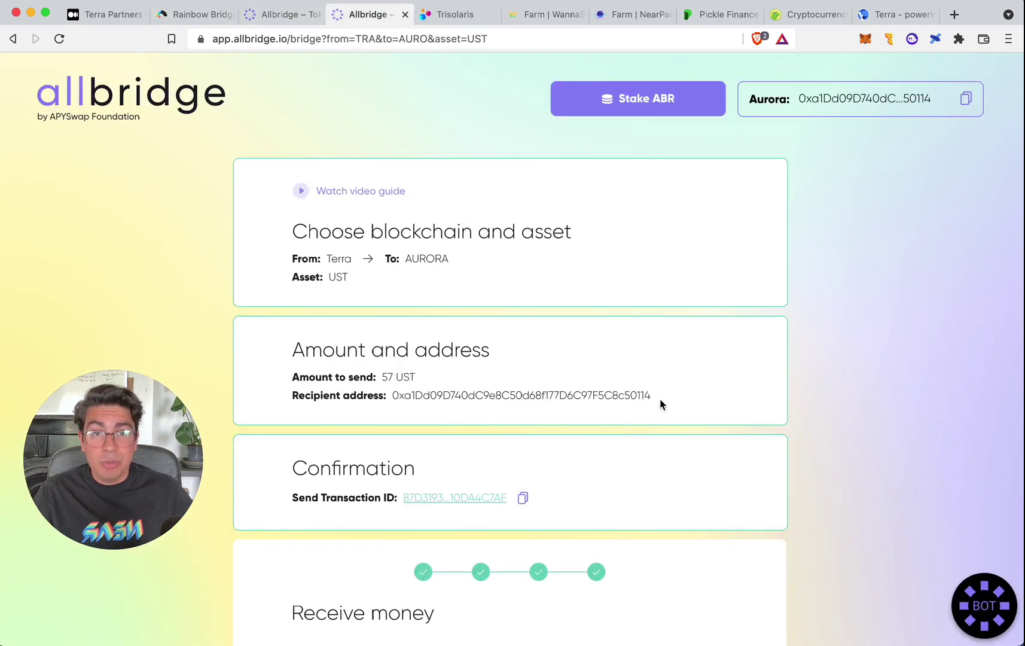
scroll(638, 394, down, 6)
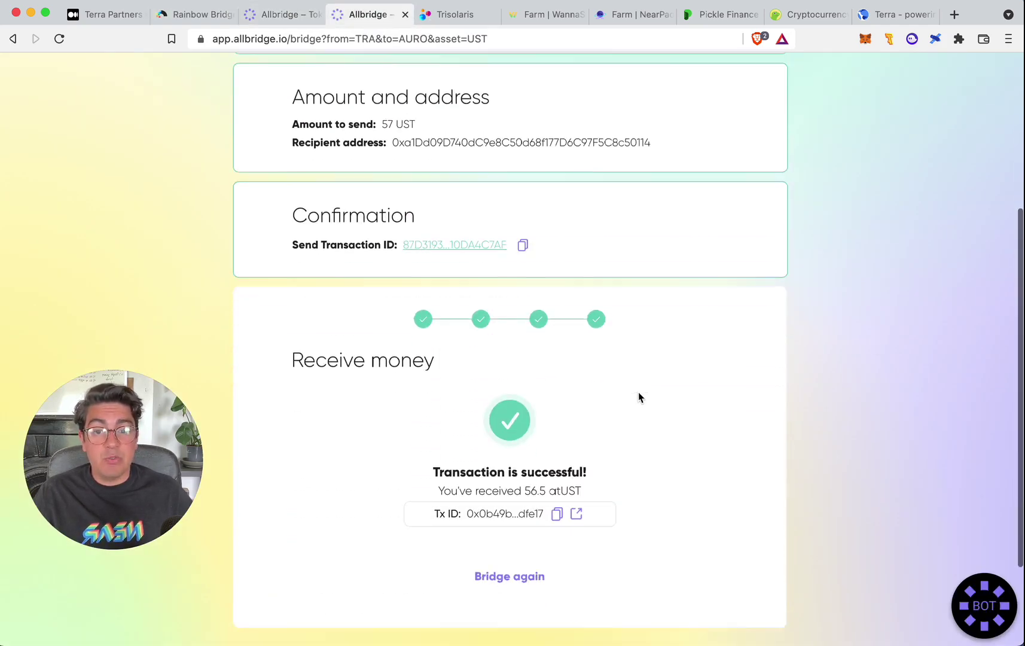
scroll(639, 396, up, 6)
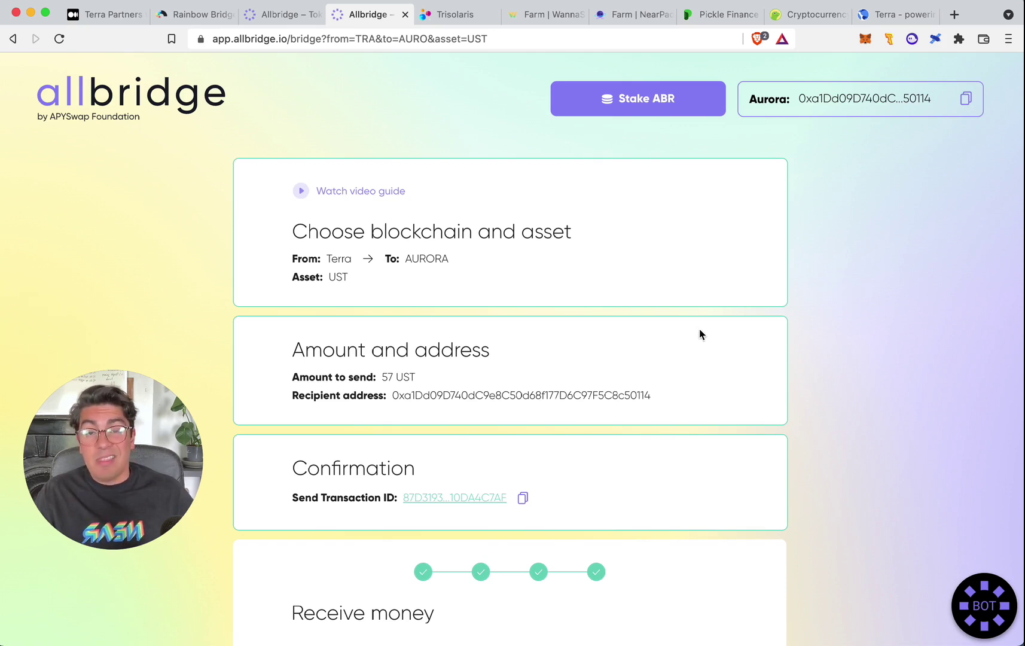
Step: Glance at Trisolaris's farm and swap pages, then return to WannaSwap's farm list
click(448, 18)
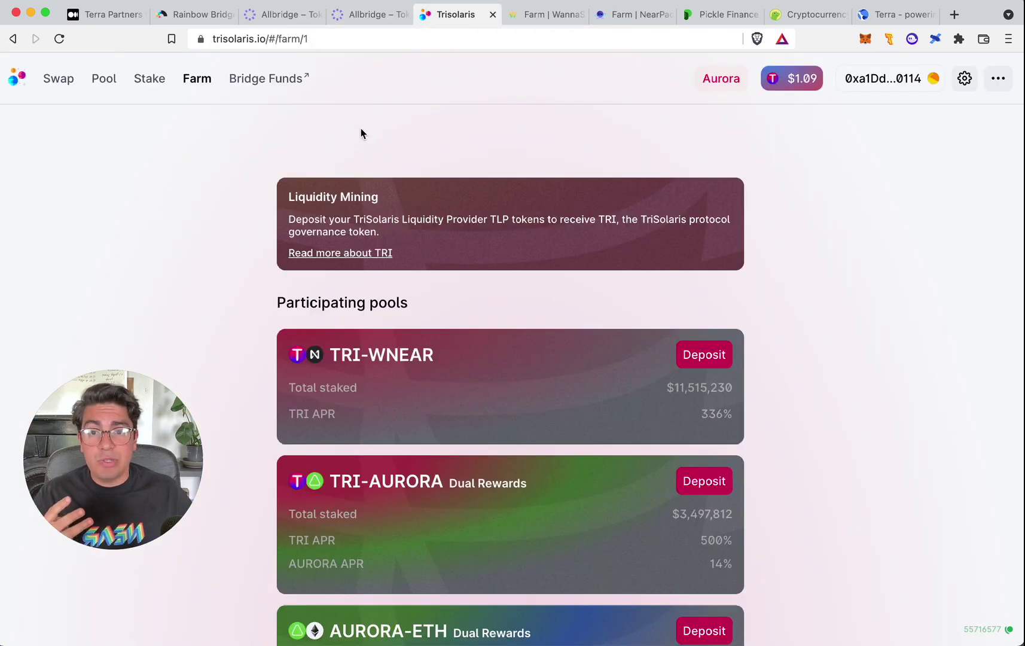
click(57, 86)
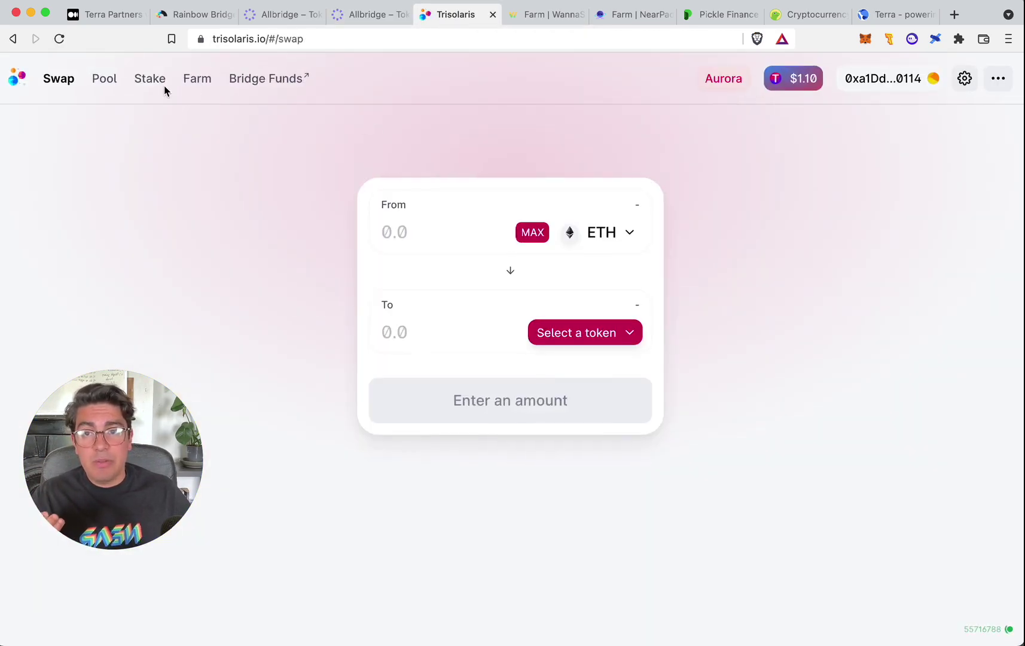
click(548, 19)
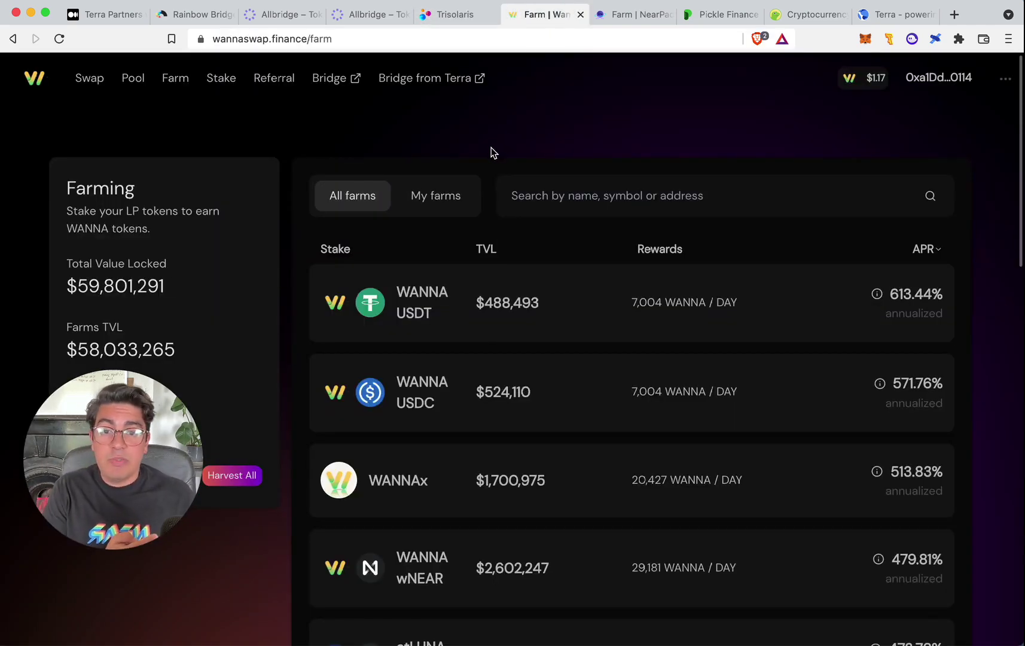
click(634, 14)
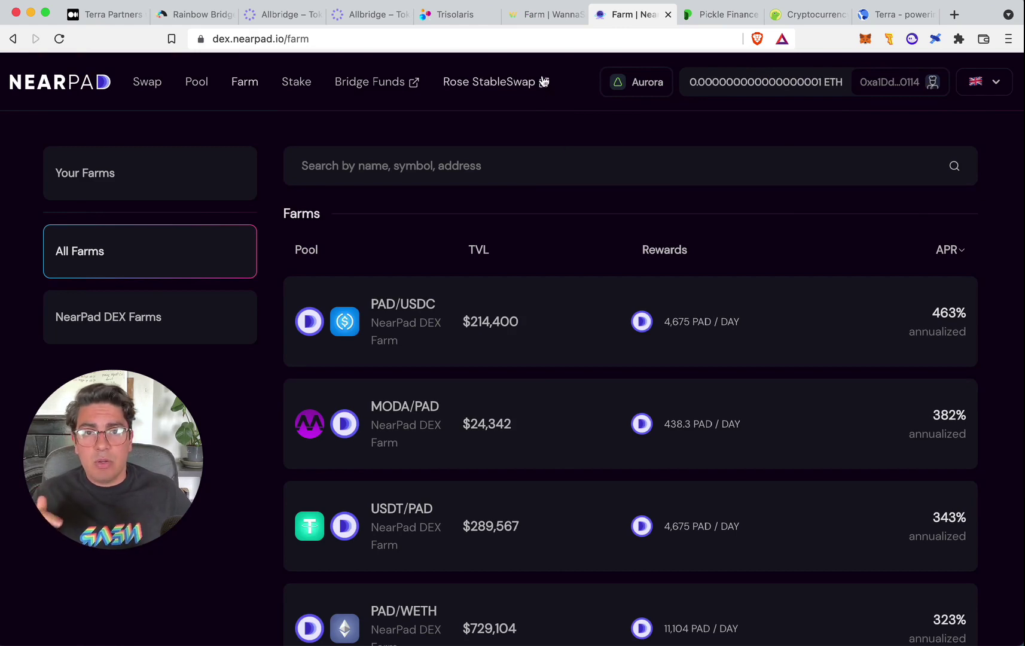
click(541, 14)
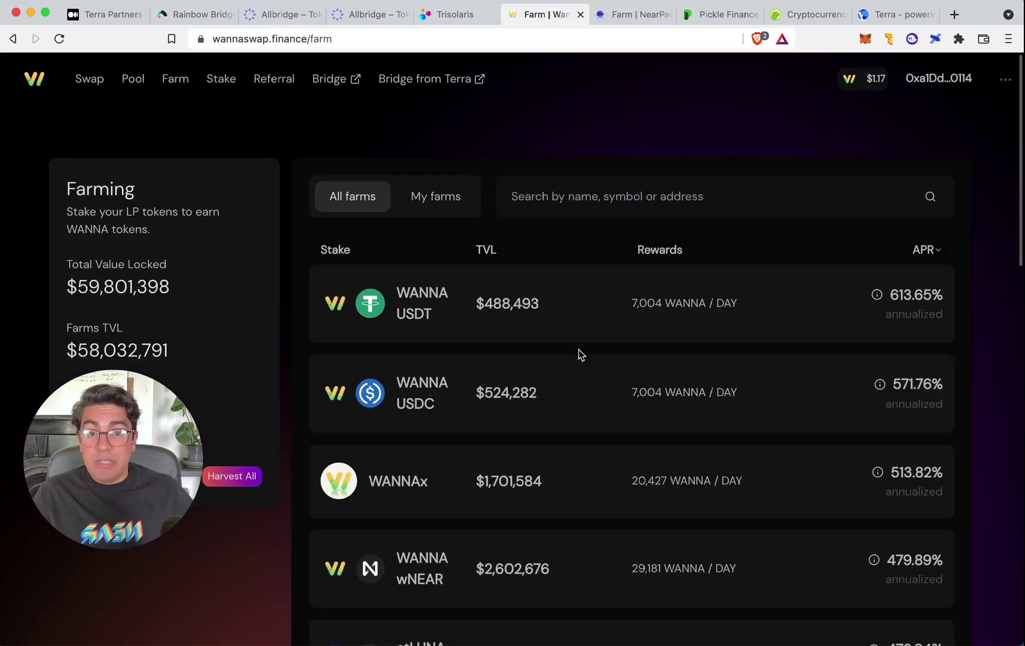
scroll(574, 368, down, 6)
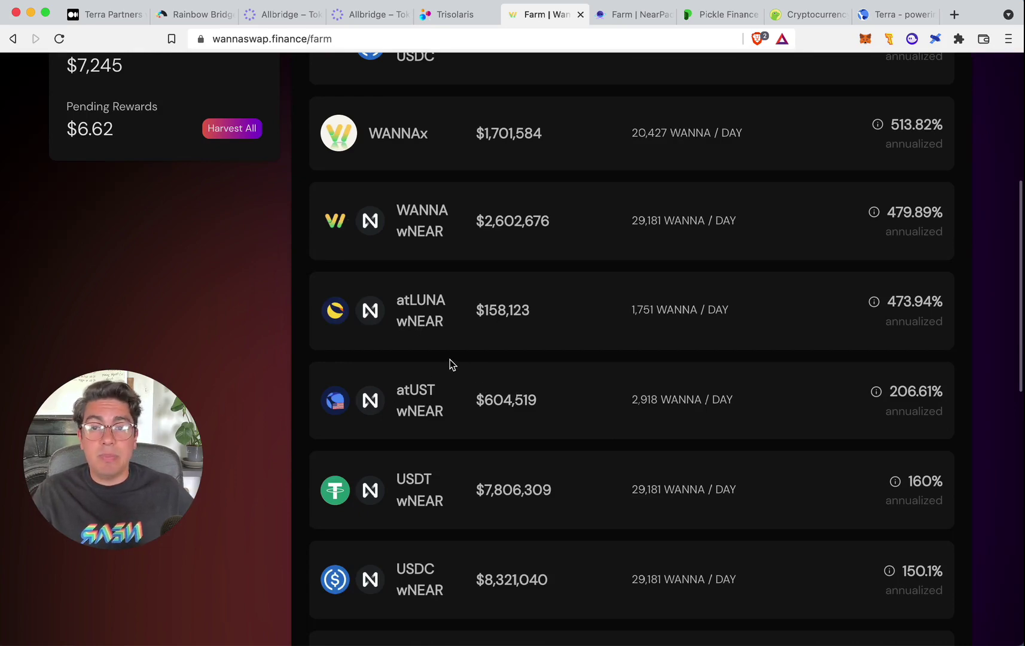
scroll(445, 354, up, 10)
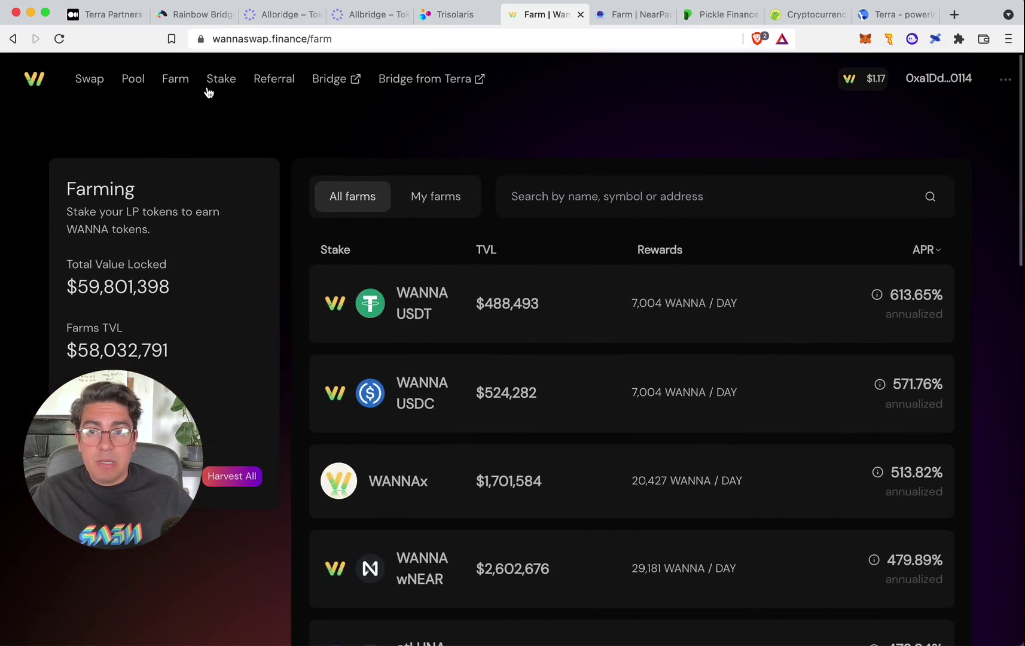
Step: Set up an atLUNA/wNEAR liquidity addition using the full 0.89 atLUNA balance
click(137, 82)
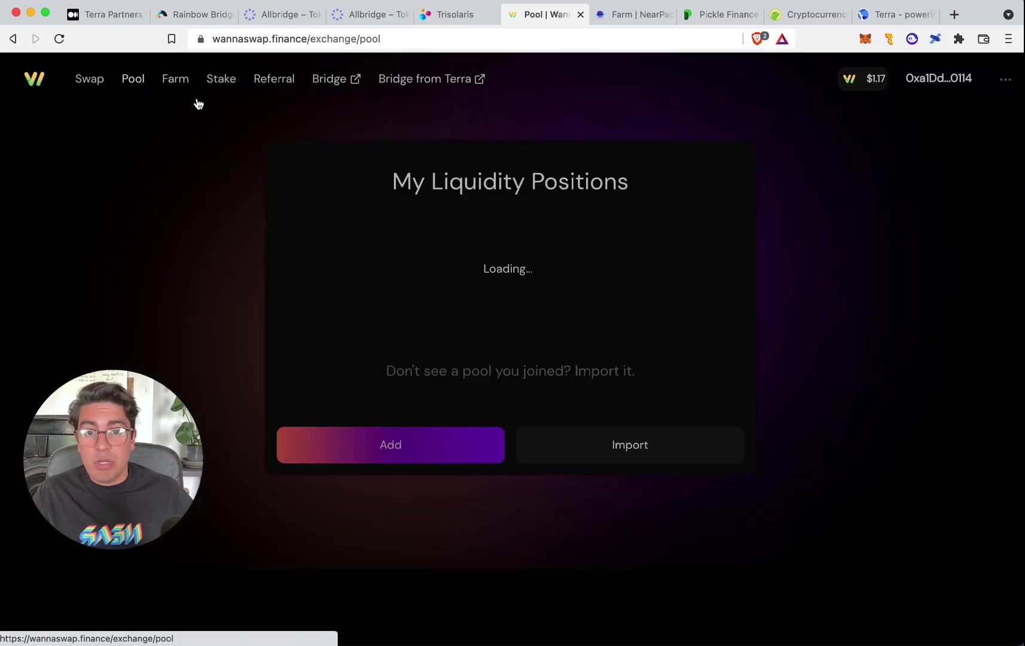
click(454, 446)
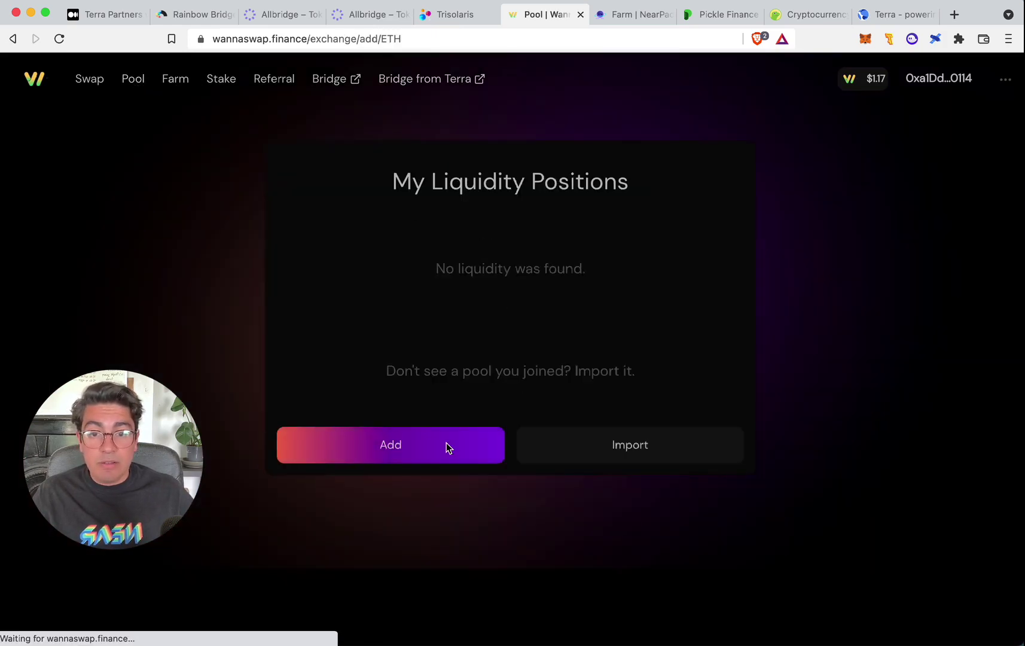
click(381, 235)
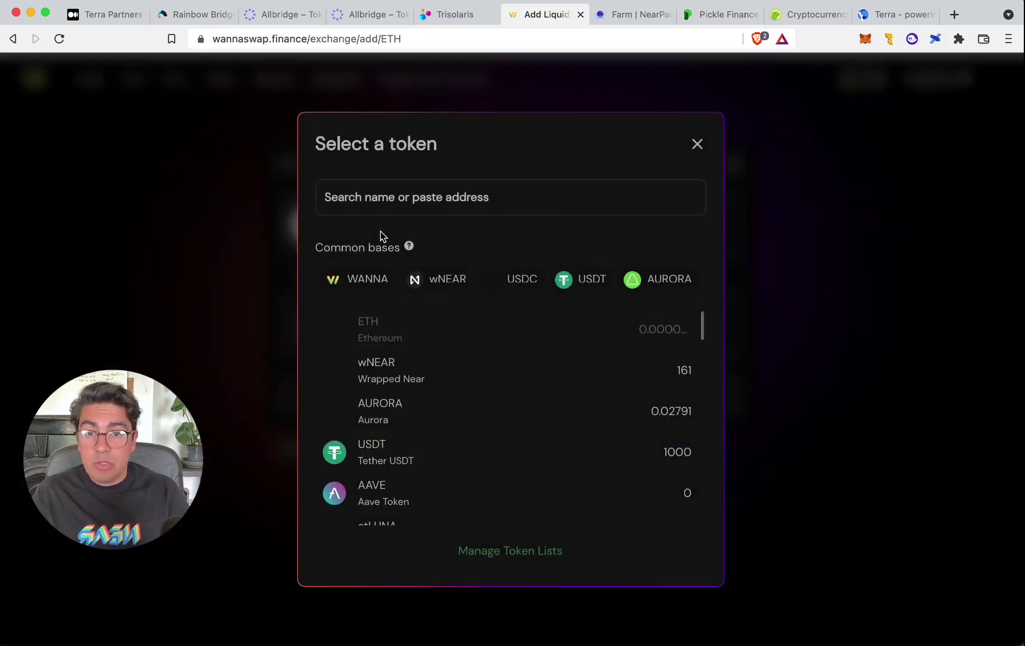
text(atlune)
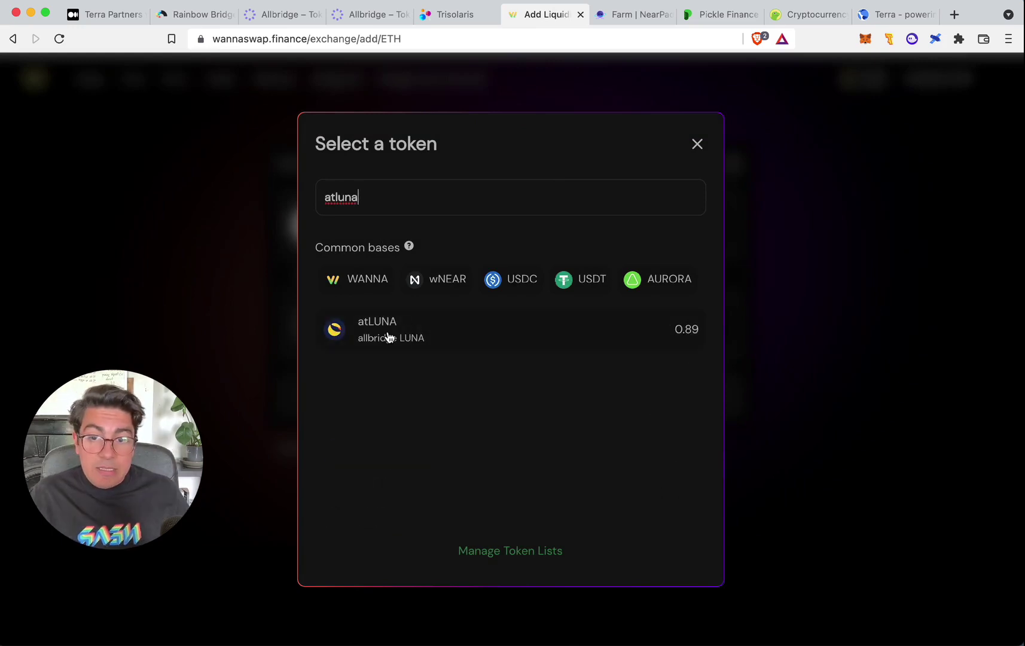
click(389, 332)
click(407, 327)
click(432, 283)
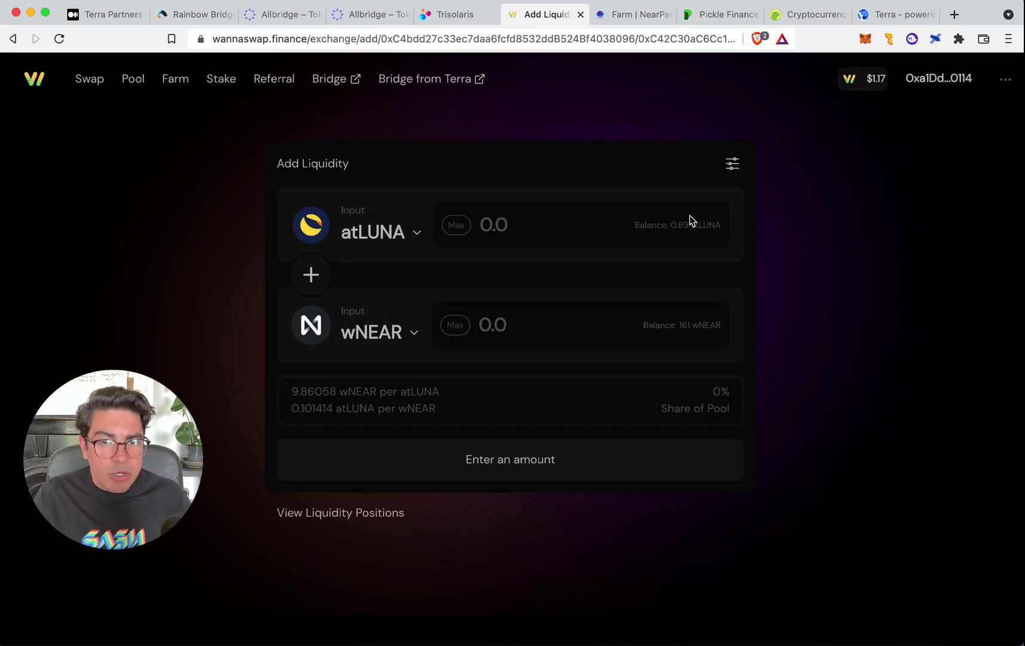
click(456, 224)
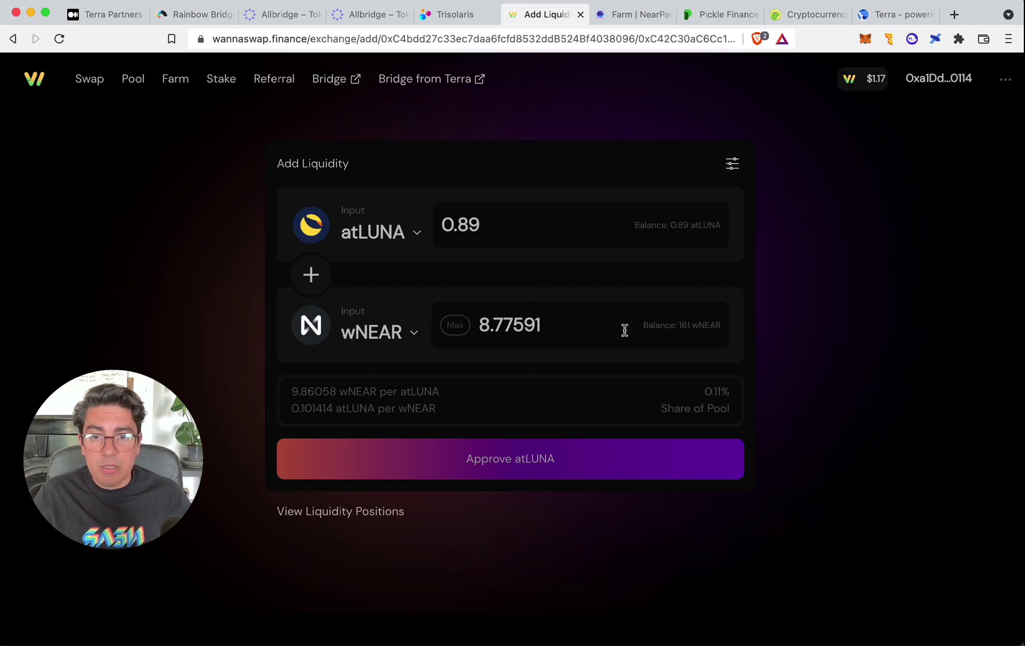
Step: Approve atLUNA and confirm supplying 0.89 atLUNA and 8.77 wNEAR to the pool
click(551, 458)
click(969, 423)
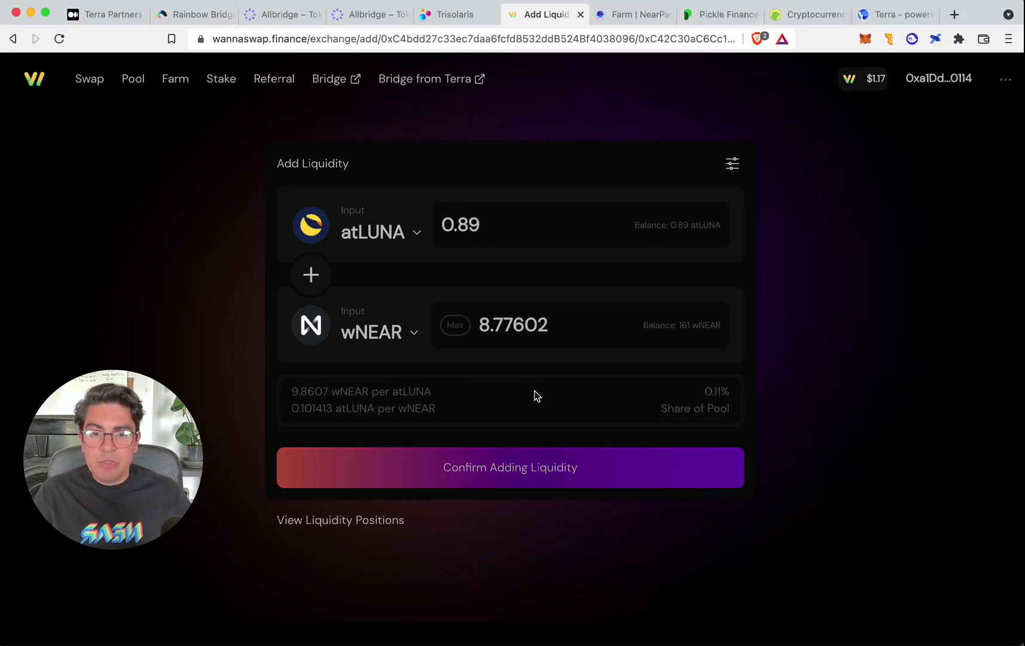
click(508, 465)
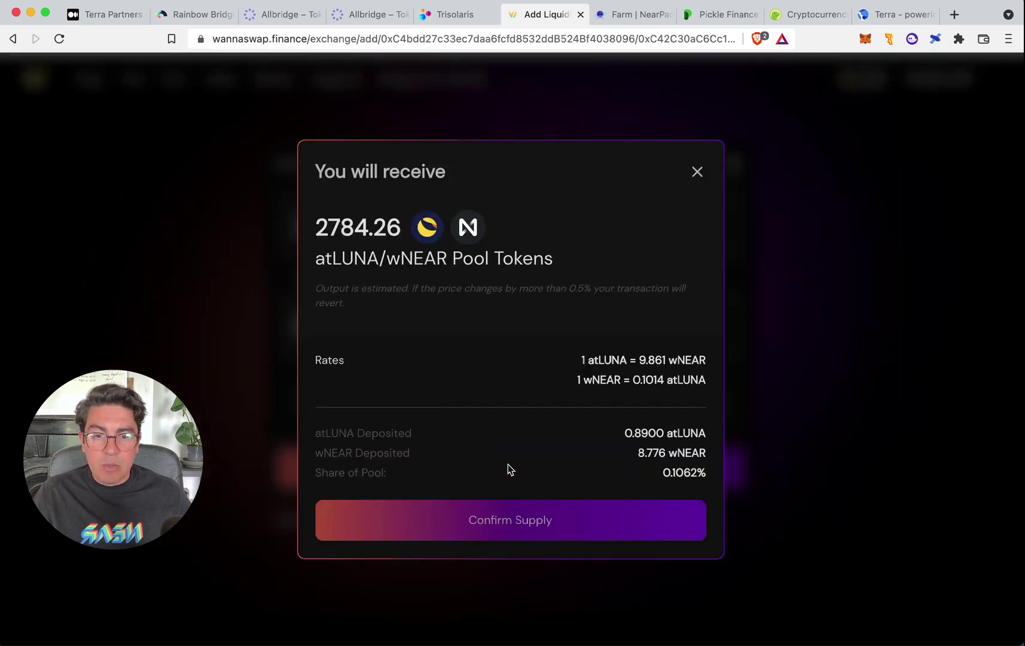
click(506, 520)
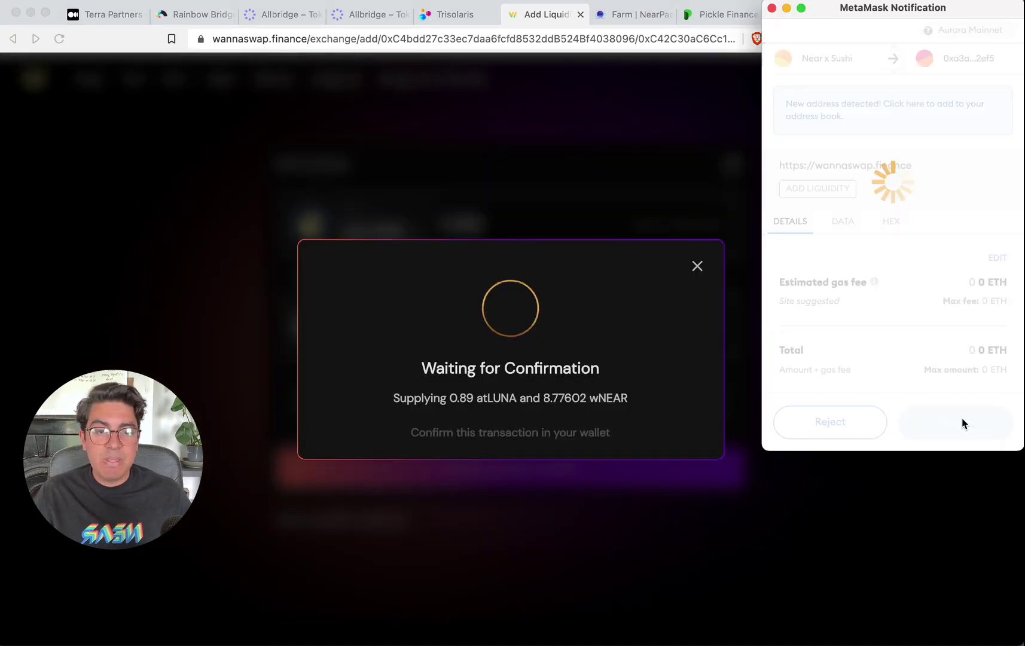
click(962, 418)
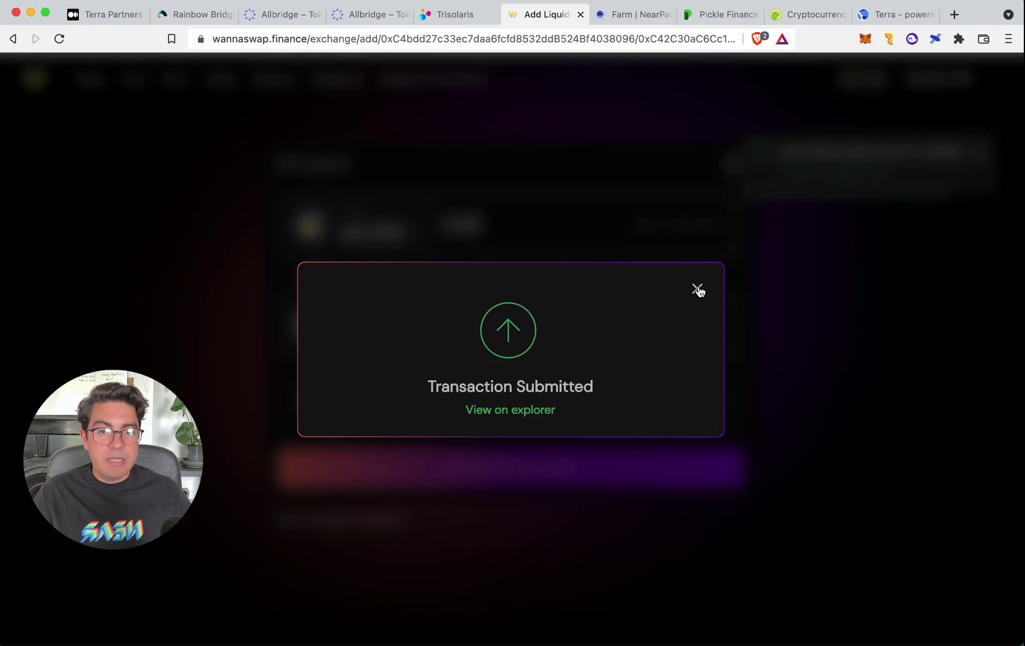
click(698, 290)
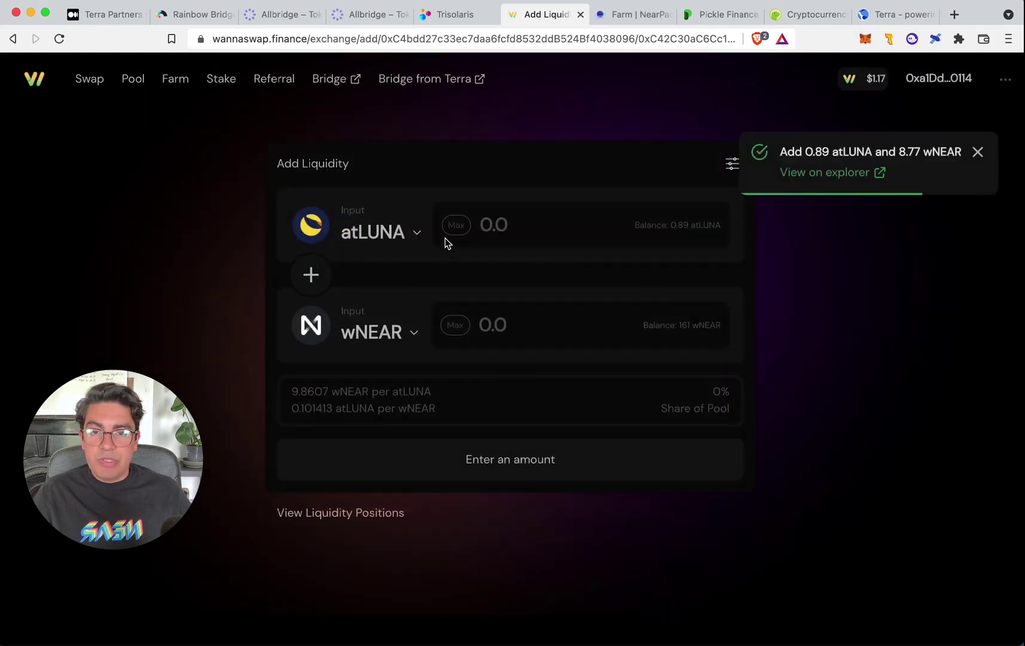
click(366, 231)
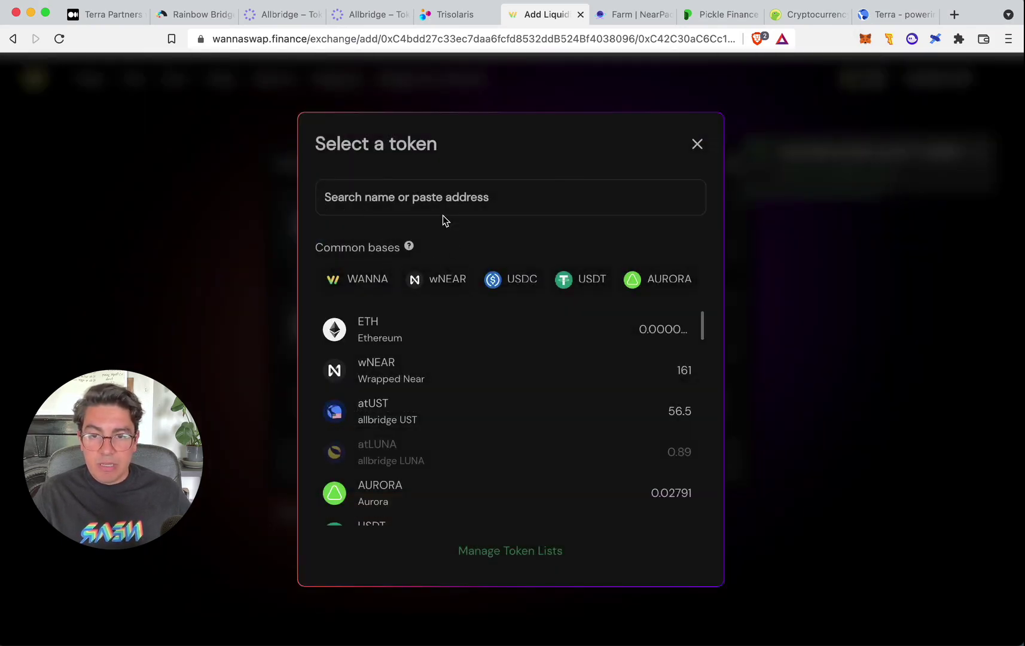
Step: Supply 56.5 atUST with 5.91 wNEAR to the atUST/wNEAR pool, then go to Farms
click(410, 371)
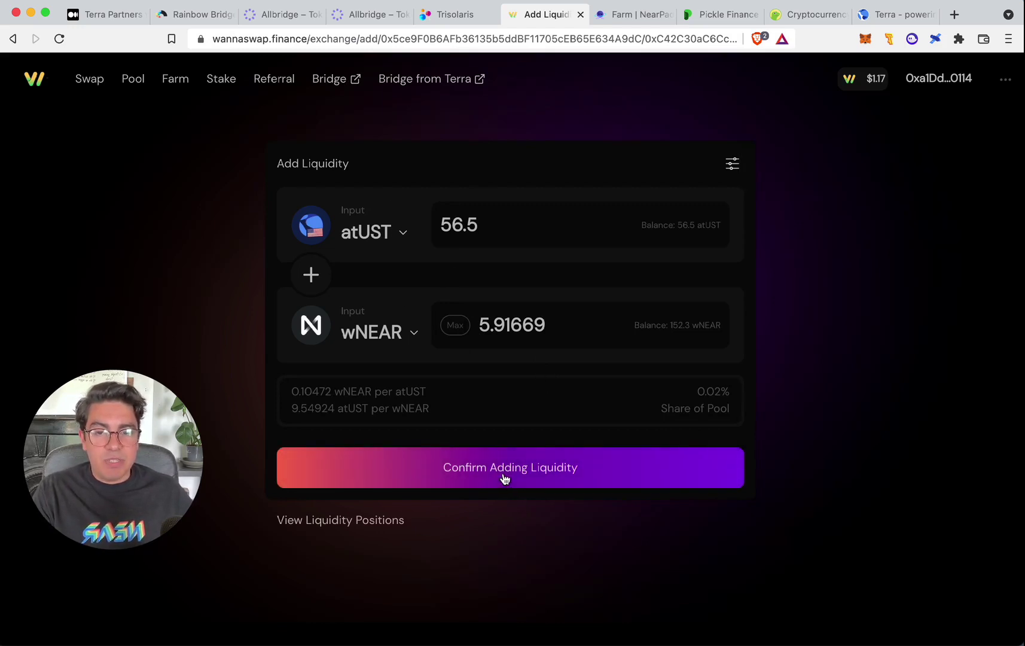
click(506, 473)
click(526, 534)
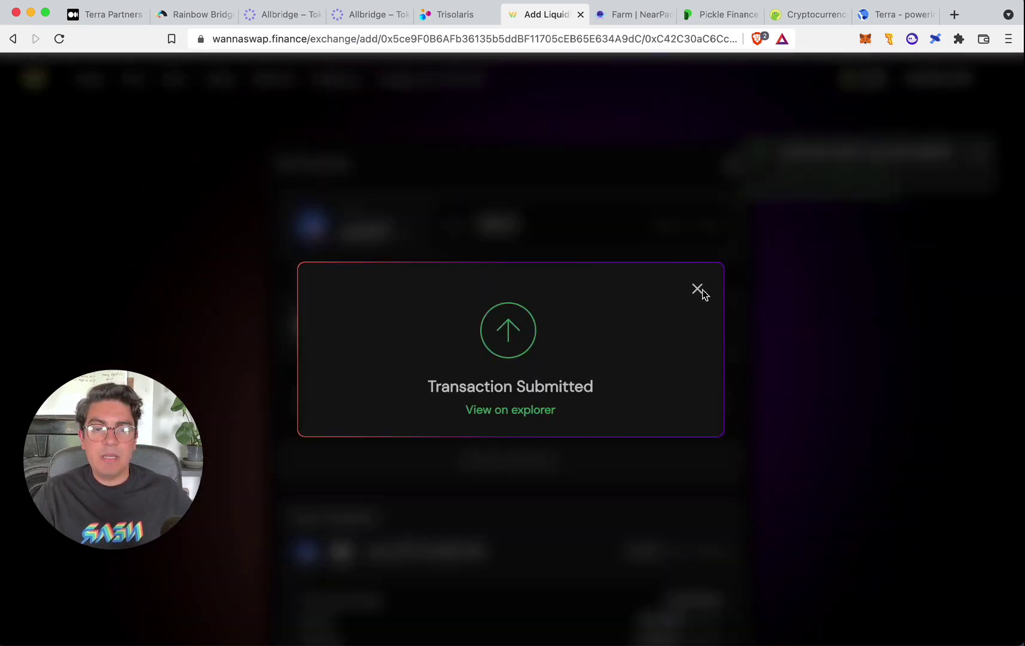
click(700, 291)
click(184, 83)
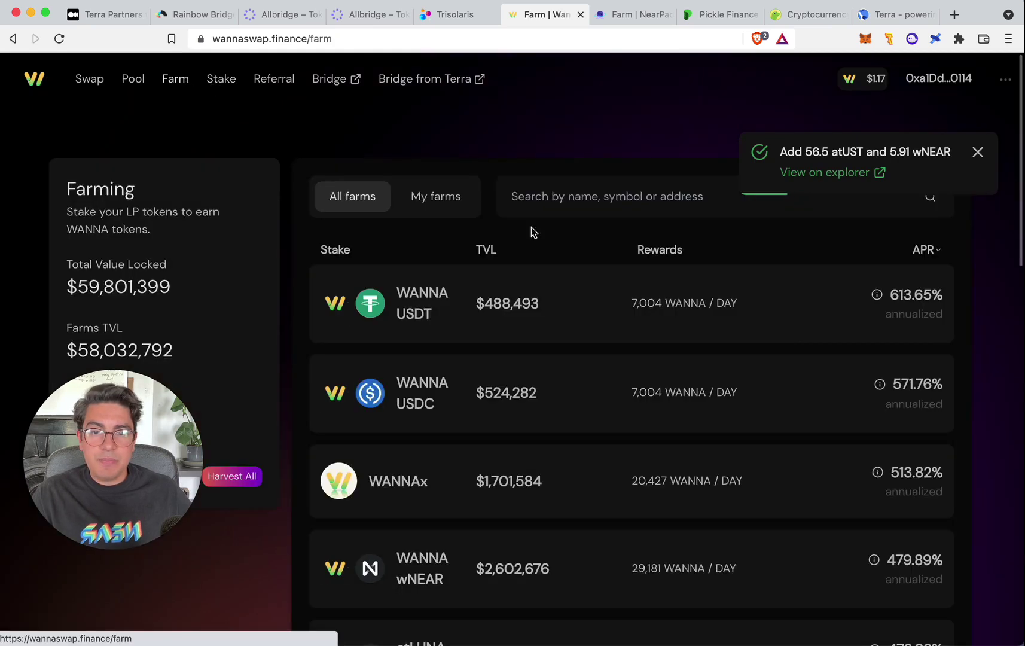
Step: Stake the full atLUNA/wNEAR pool token balance in its farm, approving it in MetaMask
scroll(607, 289, down, 5)
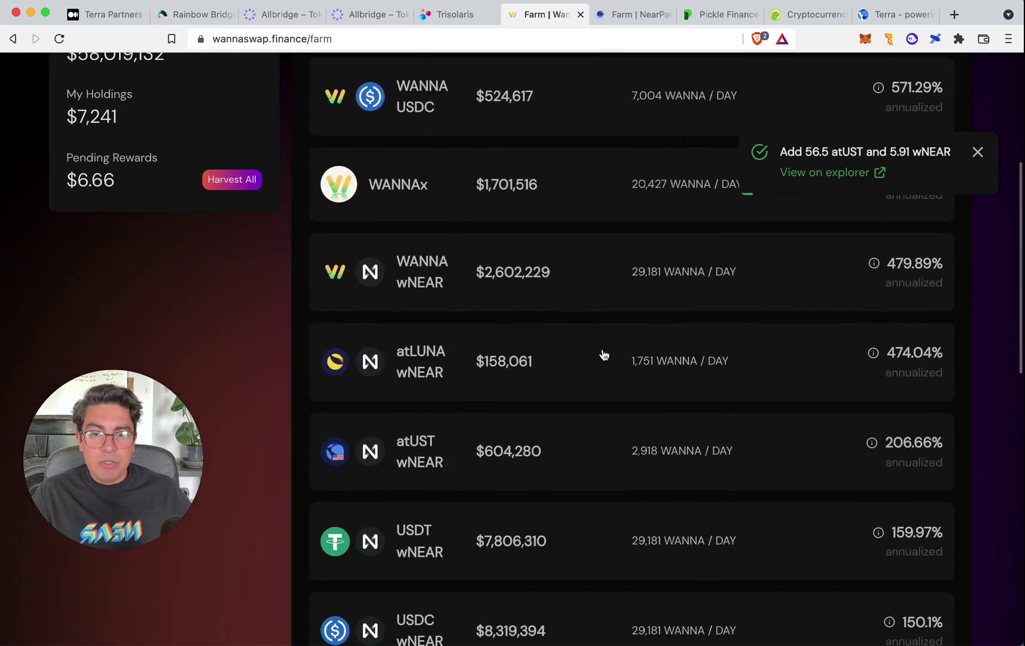
click(603, 369)
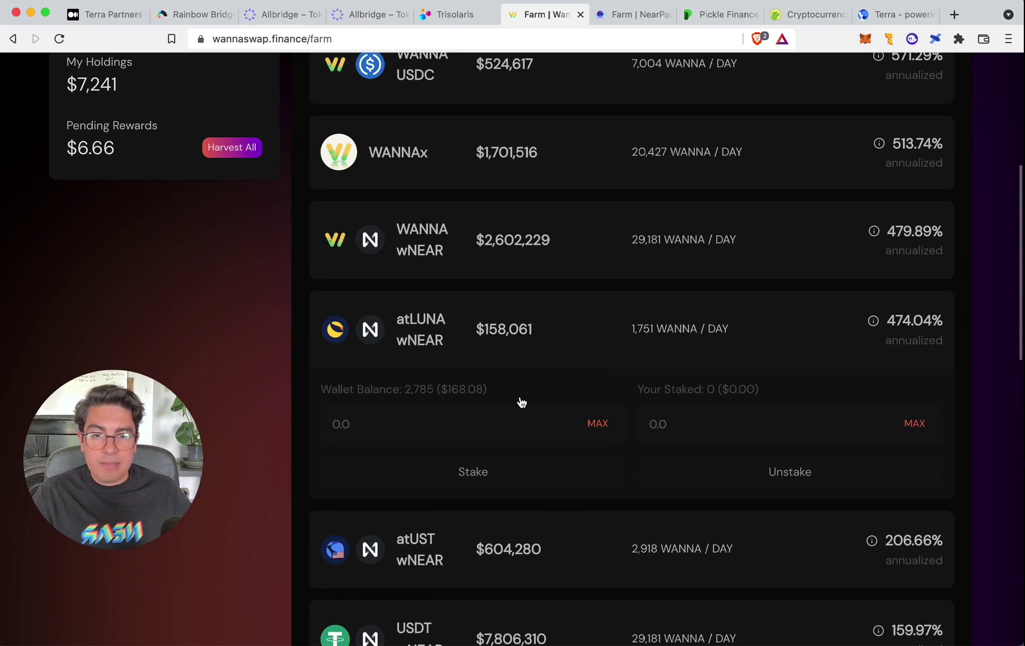
click(600, 425)
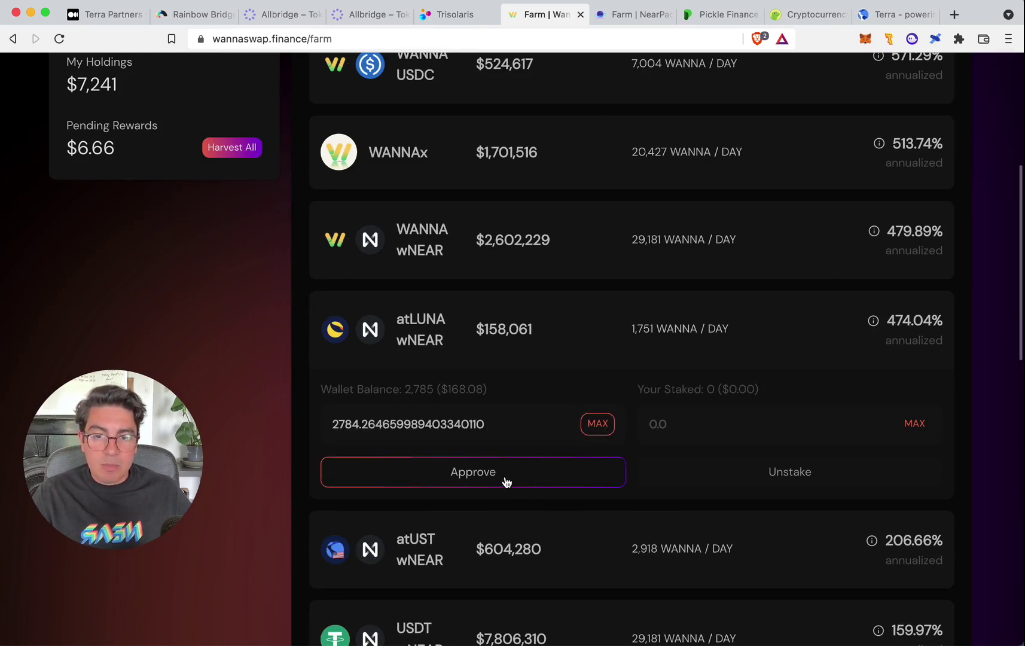
click(505, 478)
scroll(556, 446, down, 3)
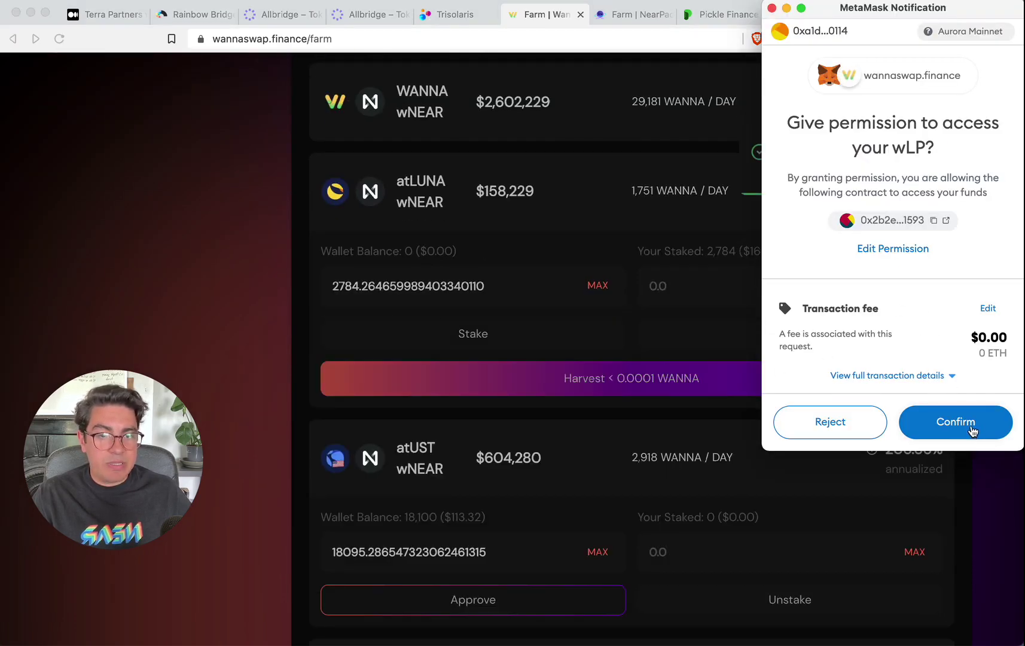
click(971, 440)
scroll(576, 176, down, 1)
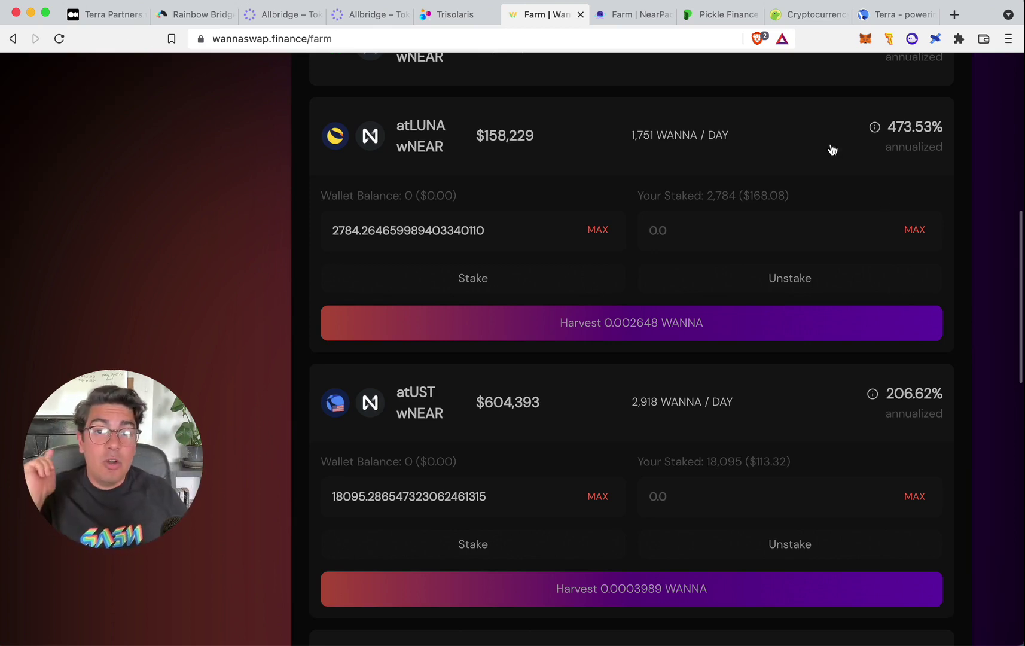
Step: Switch to the NearPad farms page and browse its pool list
click(628, 16)
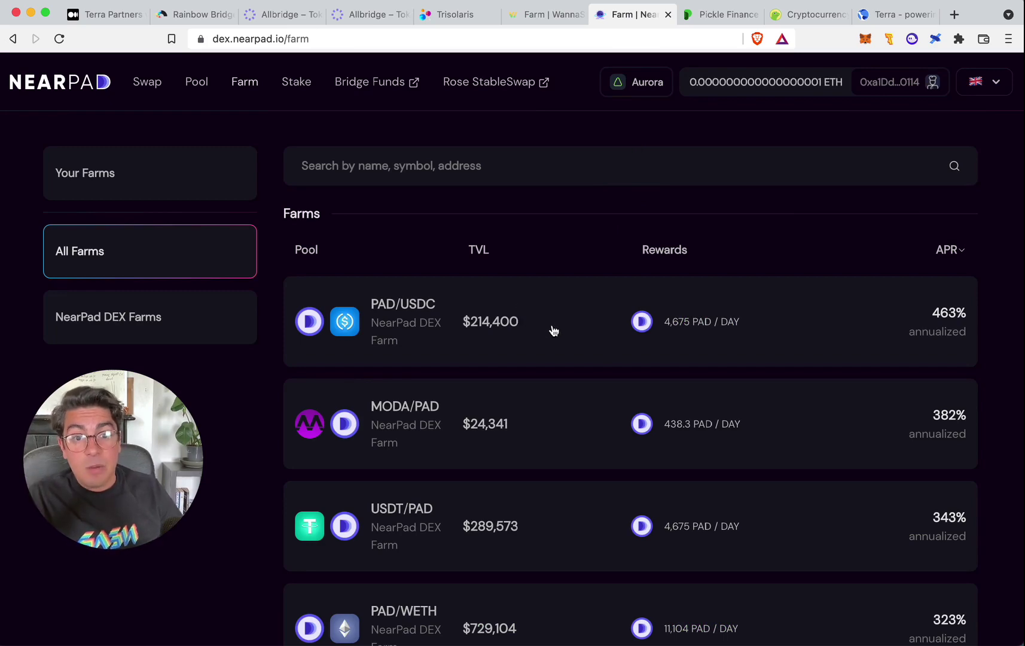
scroll(552, 334, down, 6)
scroll(593, 357, up, 3)
scroll(592, 358, up, 4)
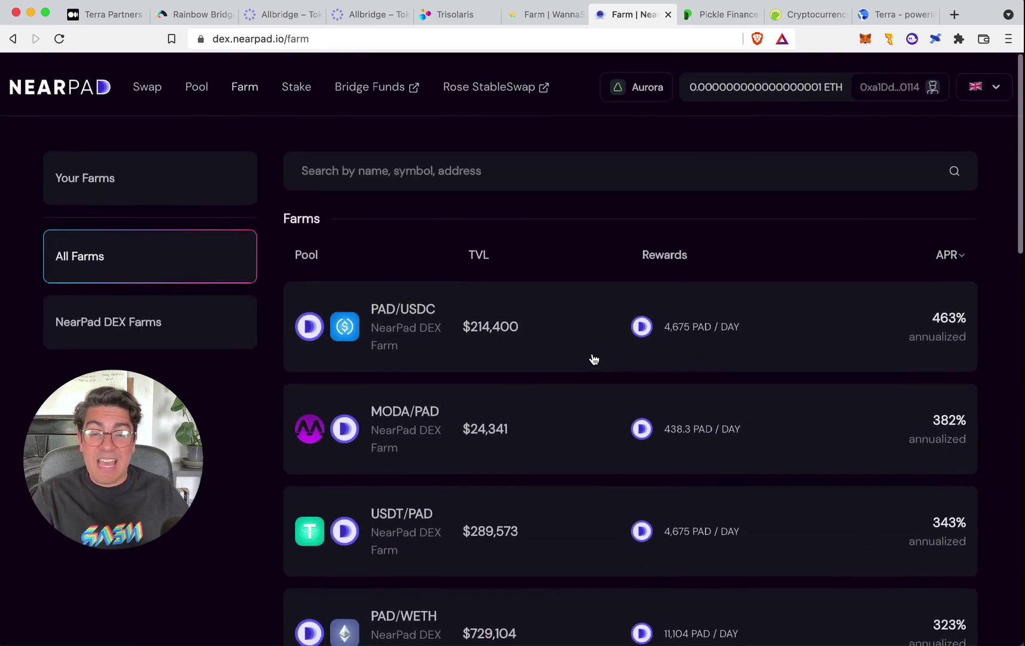